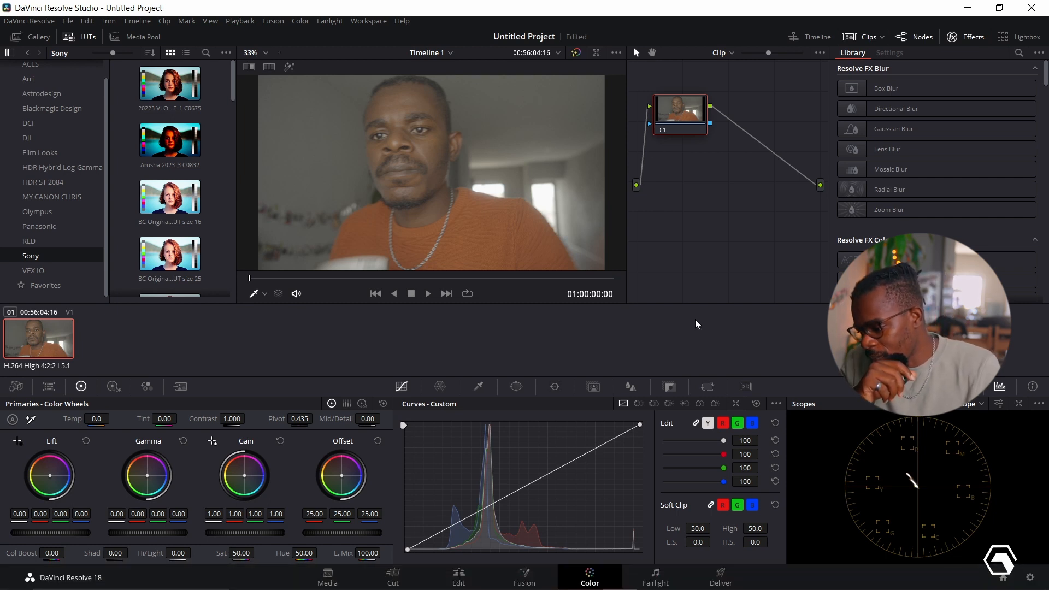
- Move the playhead through the clip to the frame at 01:00:20:05
click(299, 279)
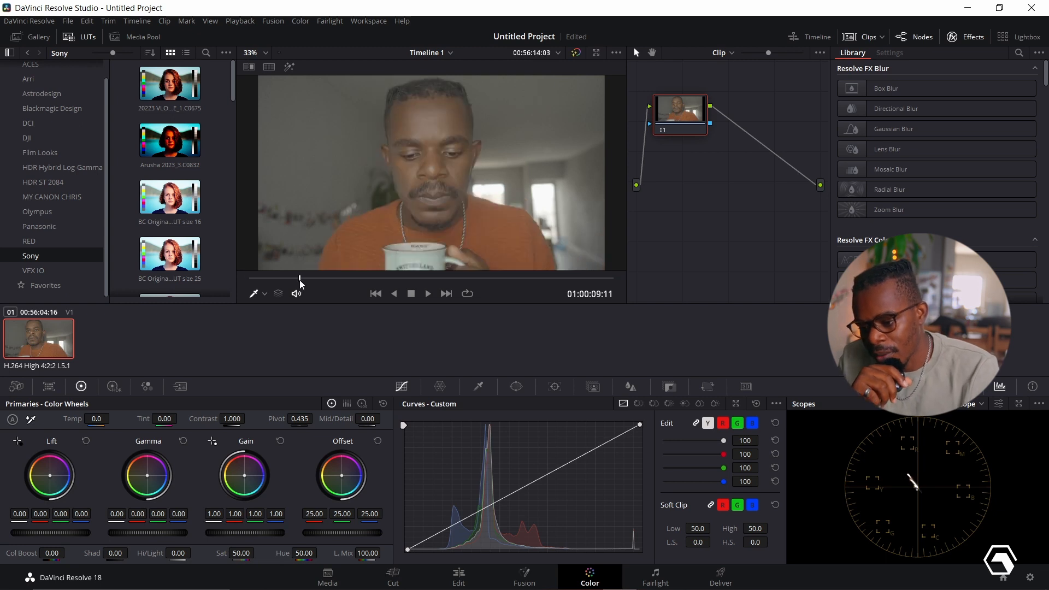
click(338, 280)
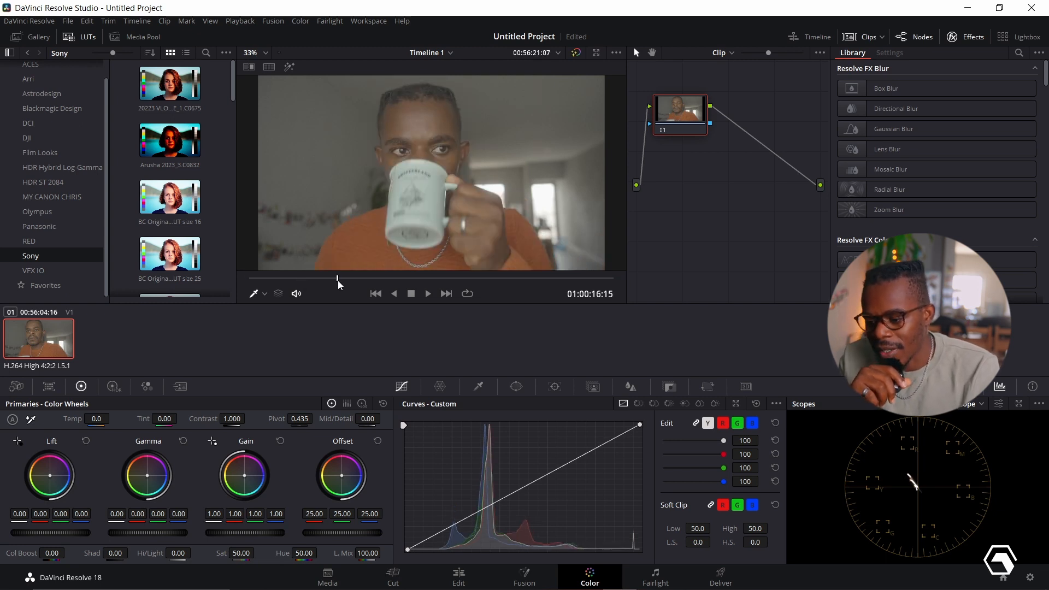
click(356, 279)
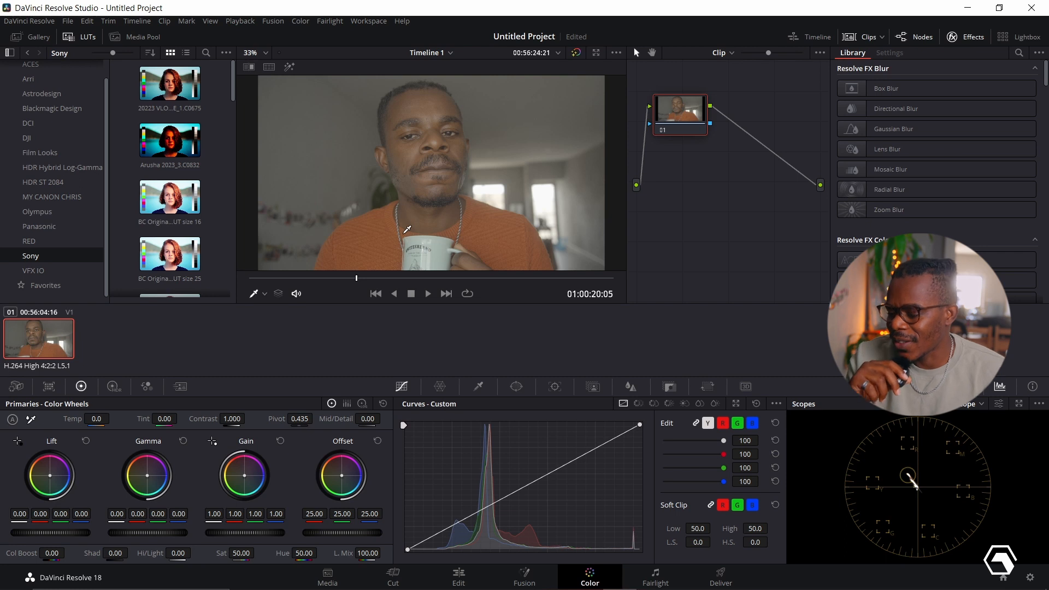
- Hide the effects library and add three serial nodes in a row after node 01
click(967, 36)
right_click(691, 107)
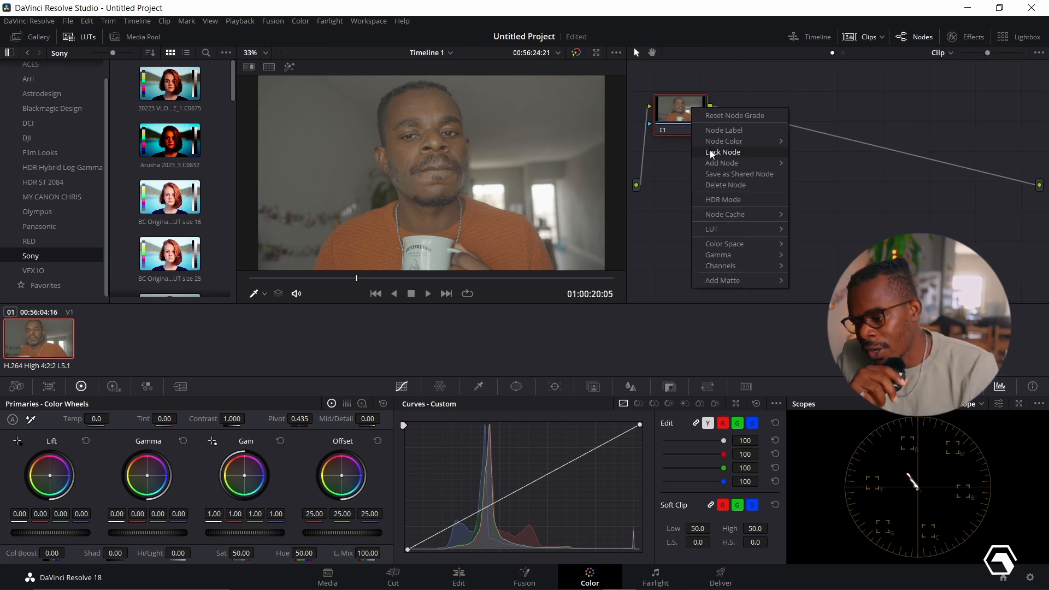
mouse_move(712, 162)
click(819, 164)
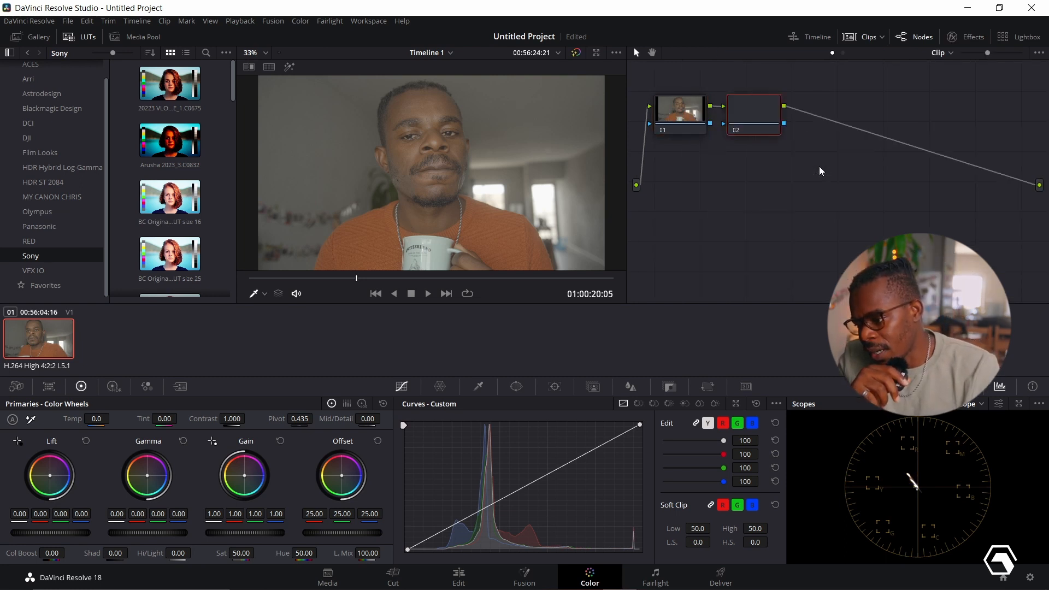
right_click(748, 107)
mouse_move(782, 166)
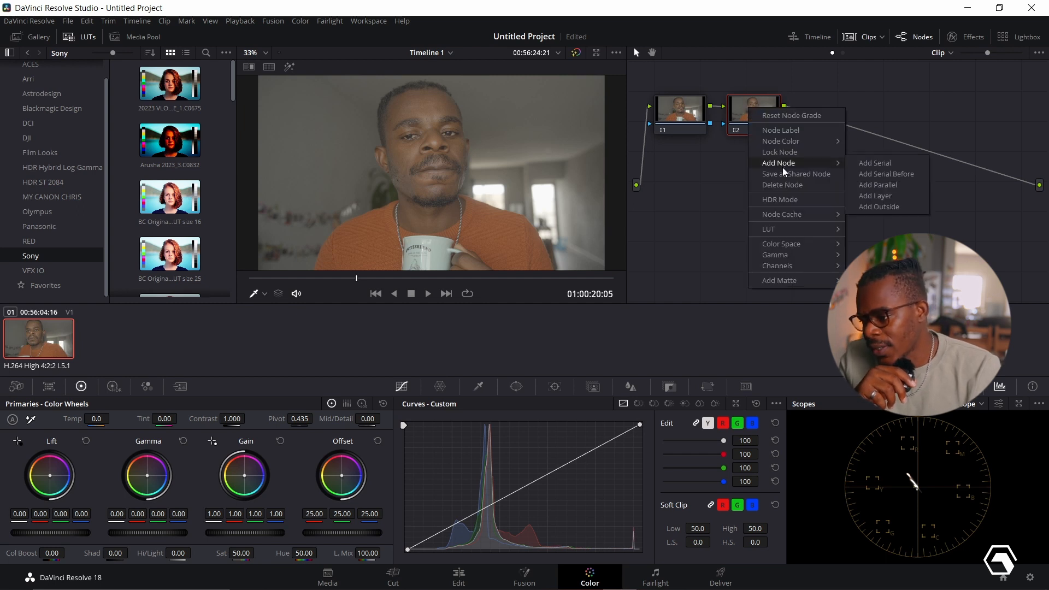
click(900, 162)
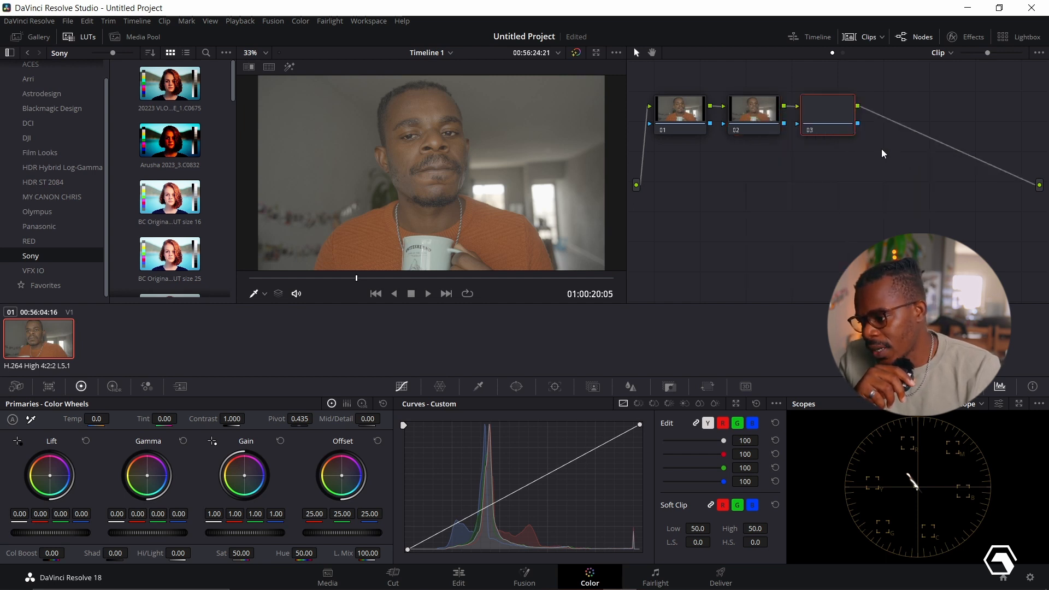
right_click(823, 109)
mouse_move(850, 162)
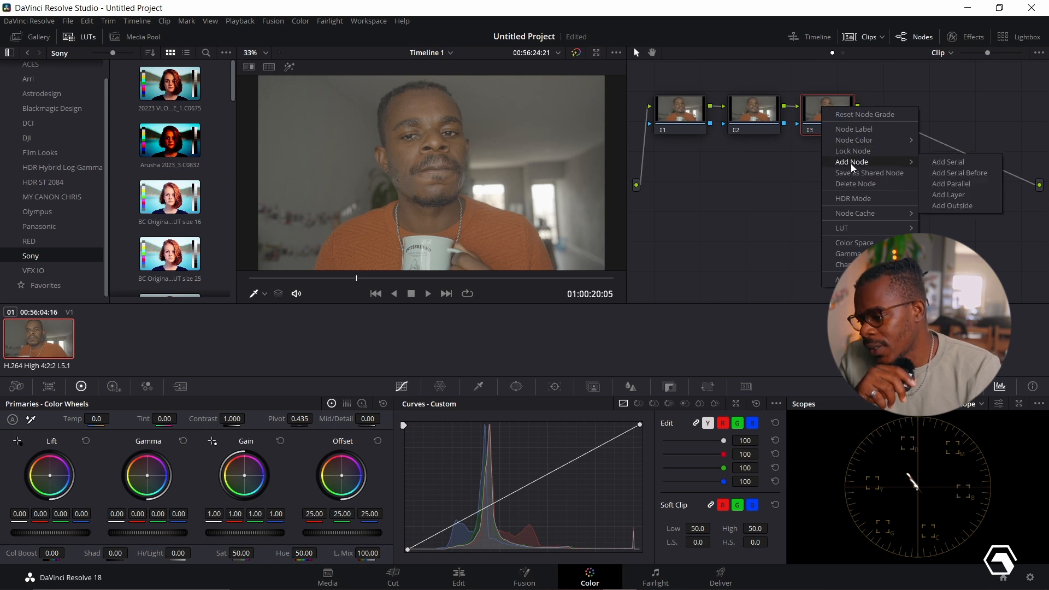
click(941, 163)
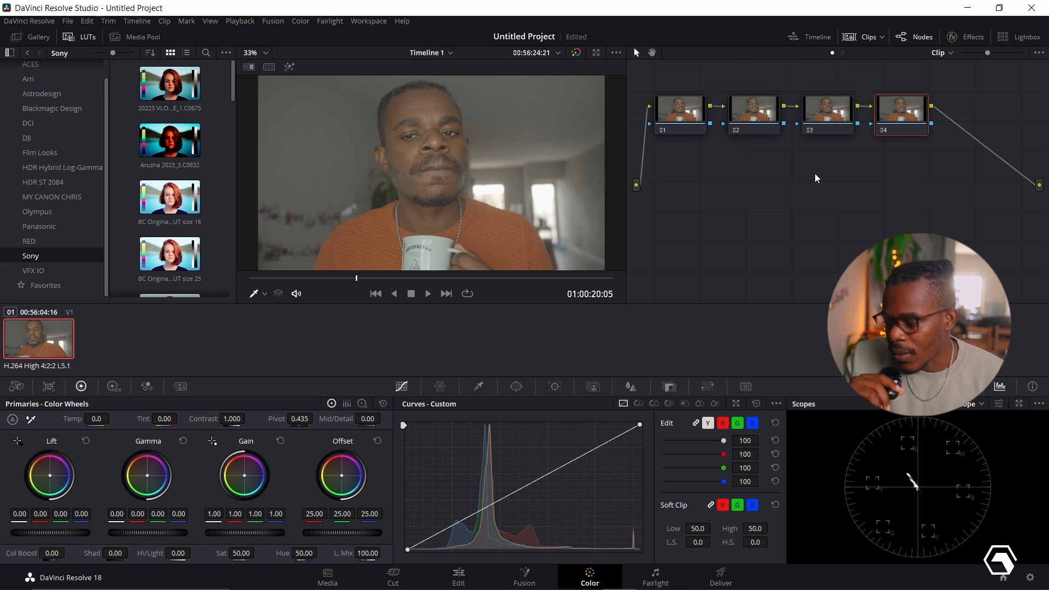
- Label node 01 as "Correction"
click(681, 122)
right_click(681, 121)
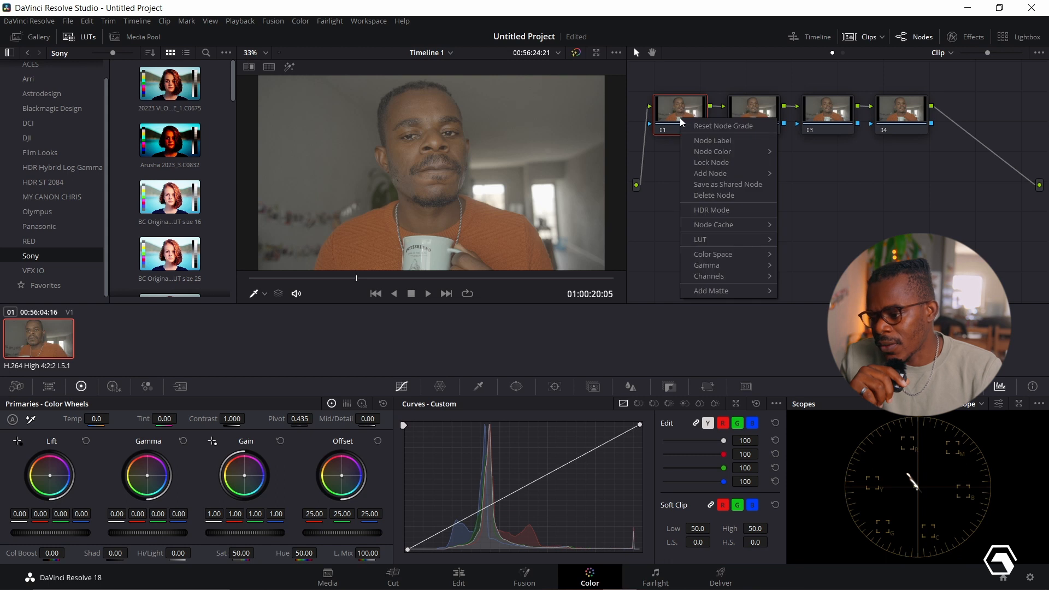
click(702, 144)
text(C)
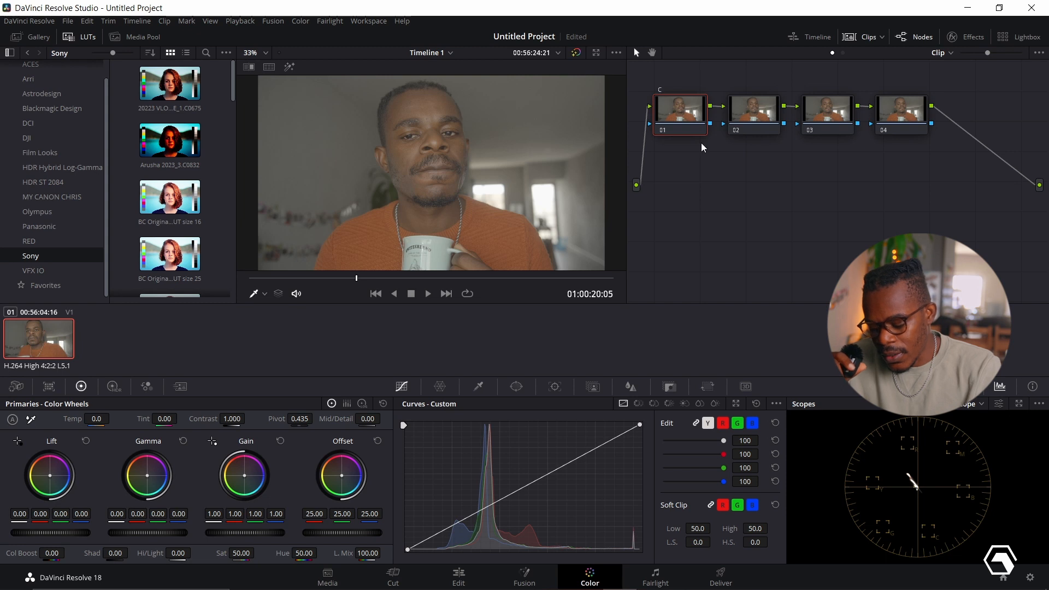
text(orrection)
key(Return)
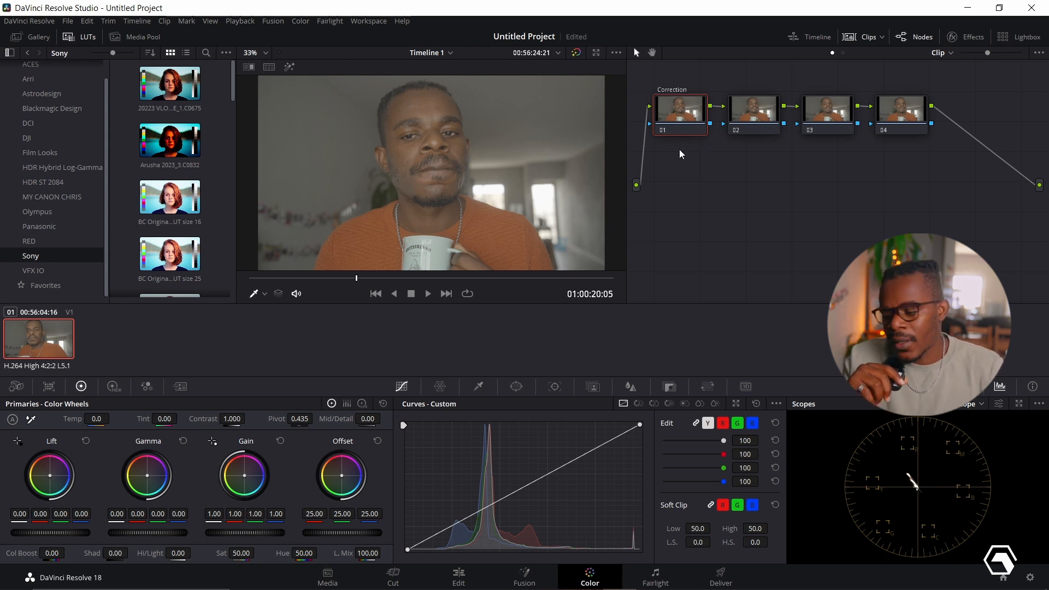
- Label node 02 as "Skin"
click(751, 121)
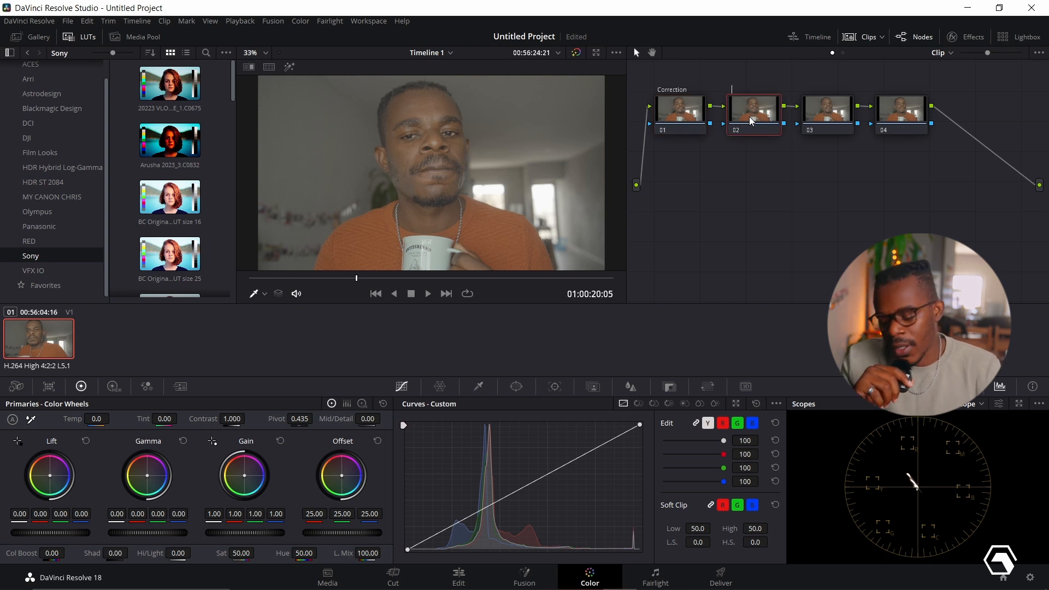
key(F2)
text(Skin)
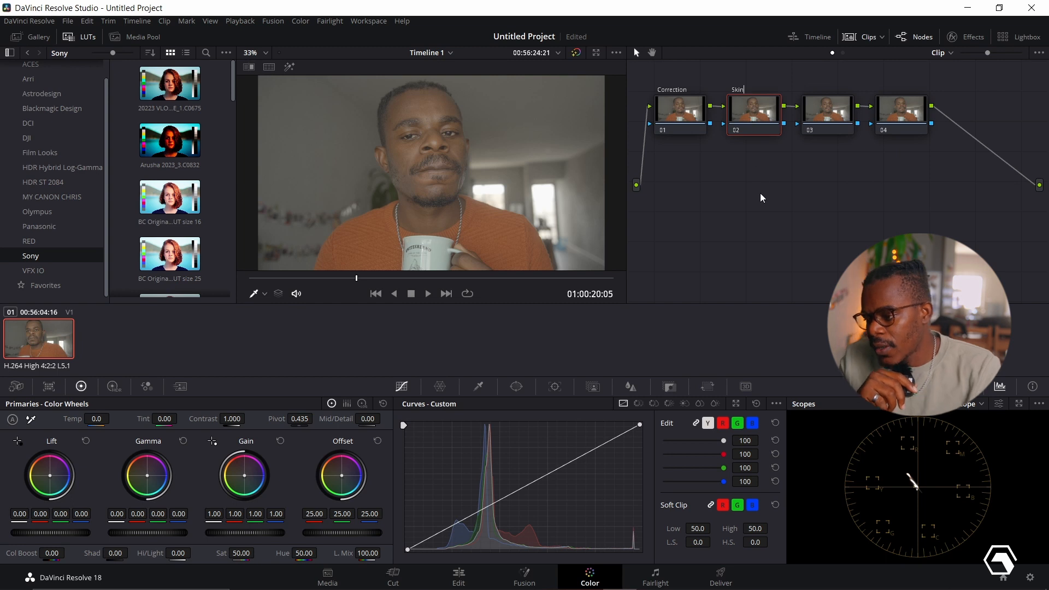
key(Return)
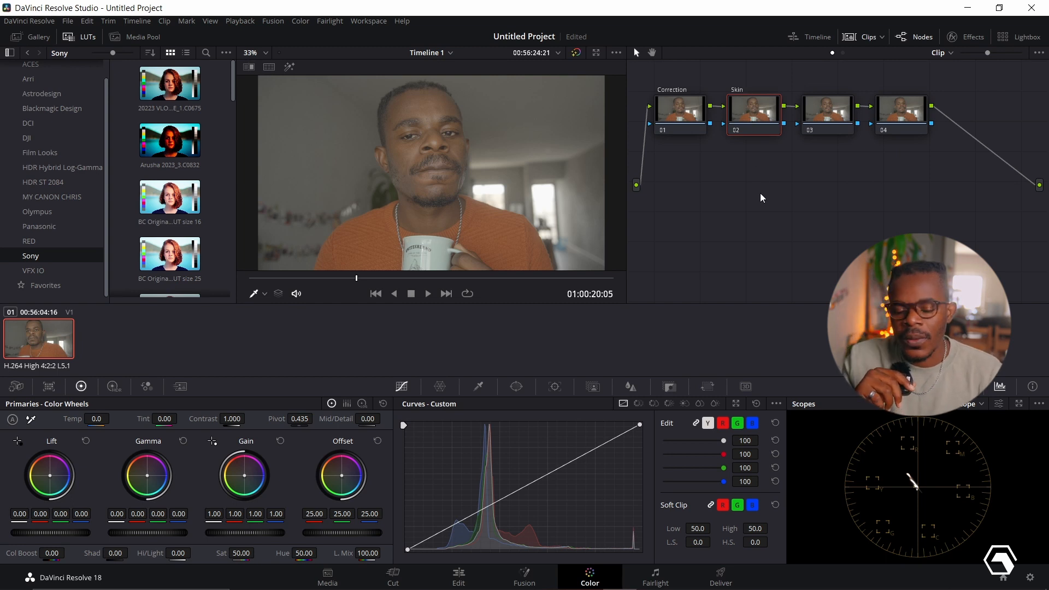
- Label node 03 as "Convertion"
click(831, 120)
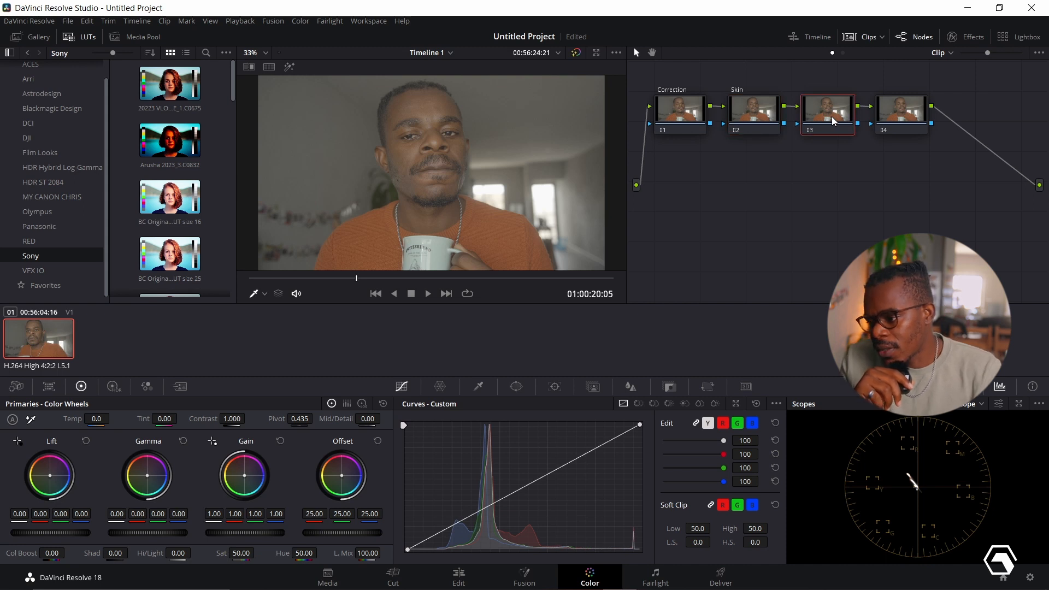
key(F2)
text(C)
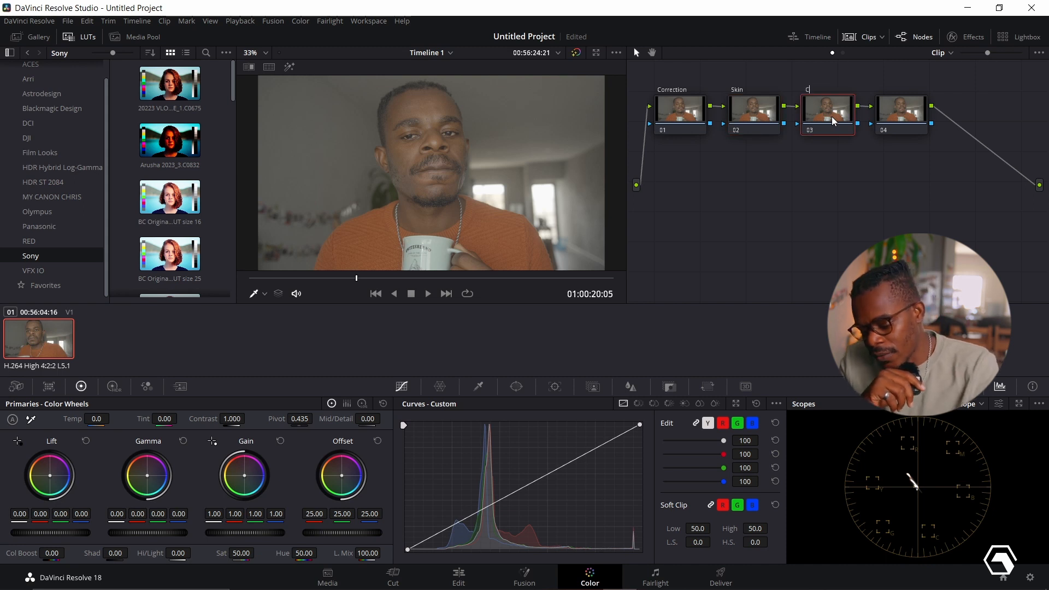
text(onvertion)
key(Return)
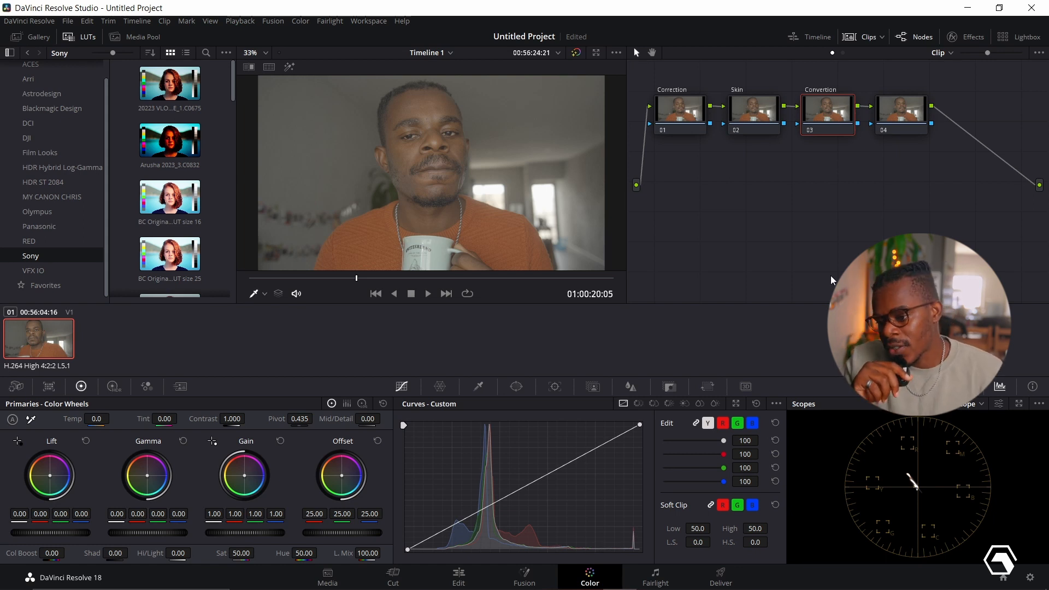
- Label node 04 as "Lut"
click(914, 104)
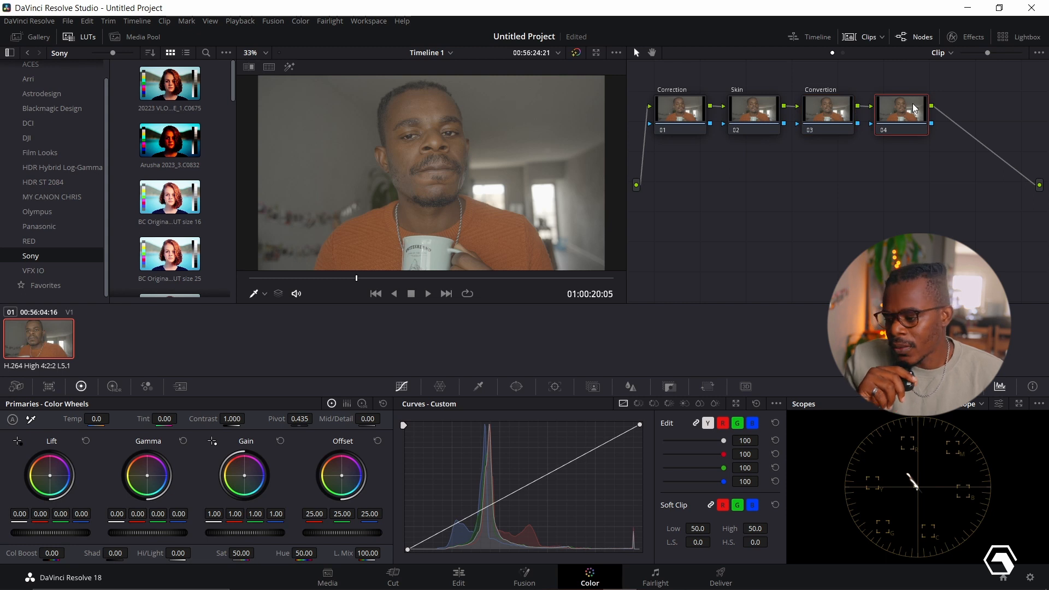
key(F2)
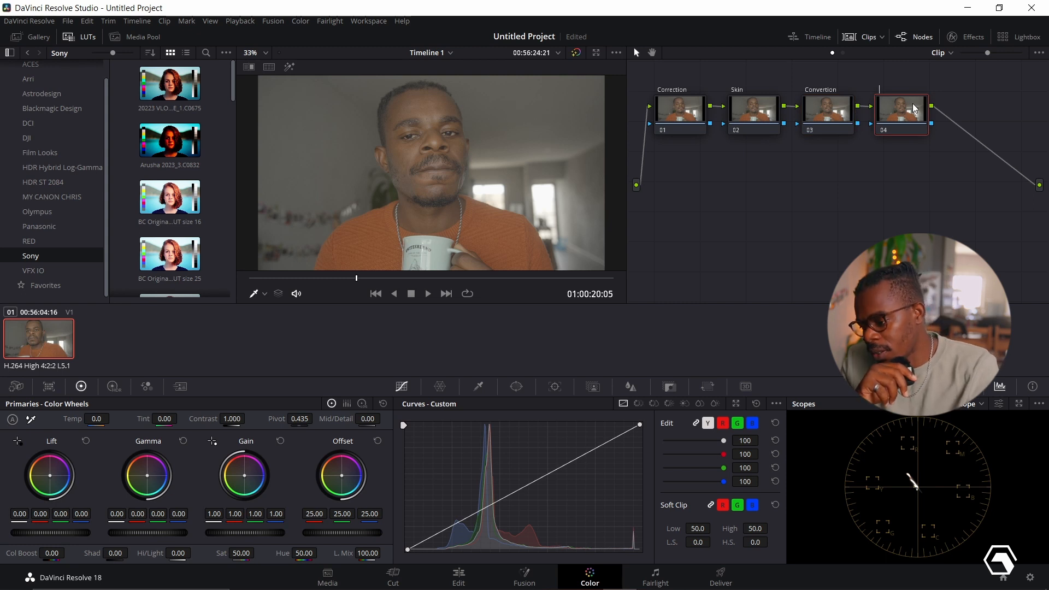
text(Lut)
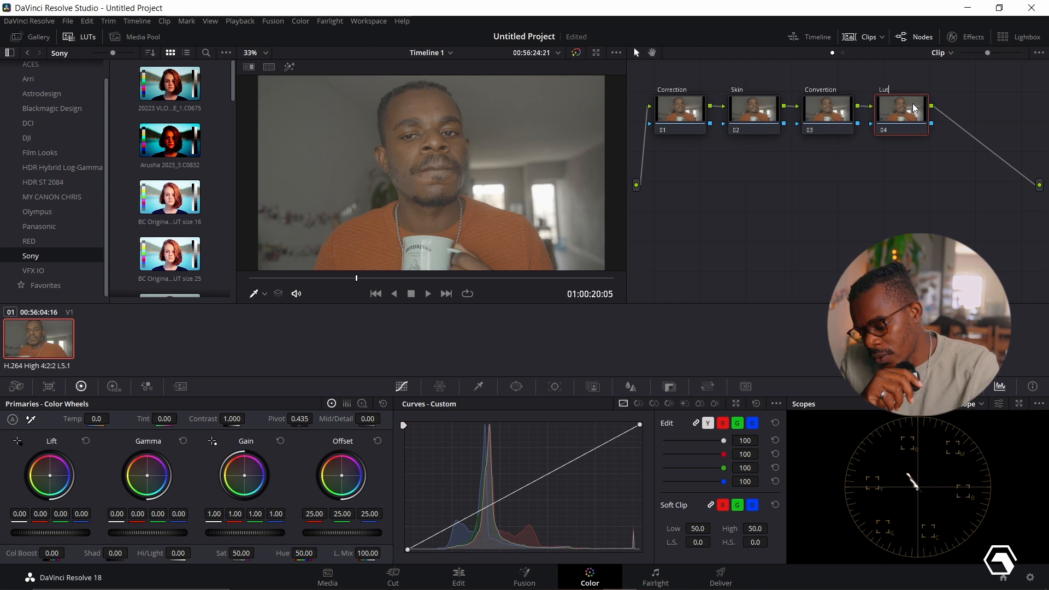
key(Return)
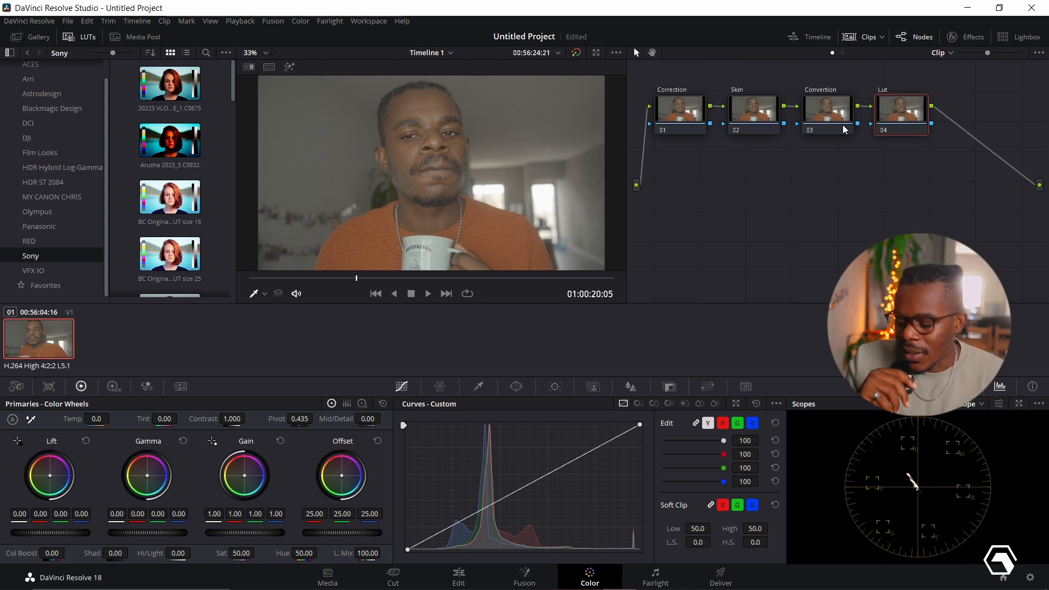
- Move the Convertion node below the node chain and apply the Color Space Transform effect to it
click(823, 122)
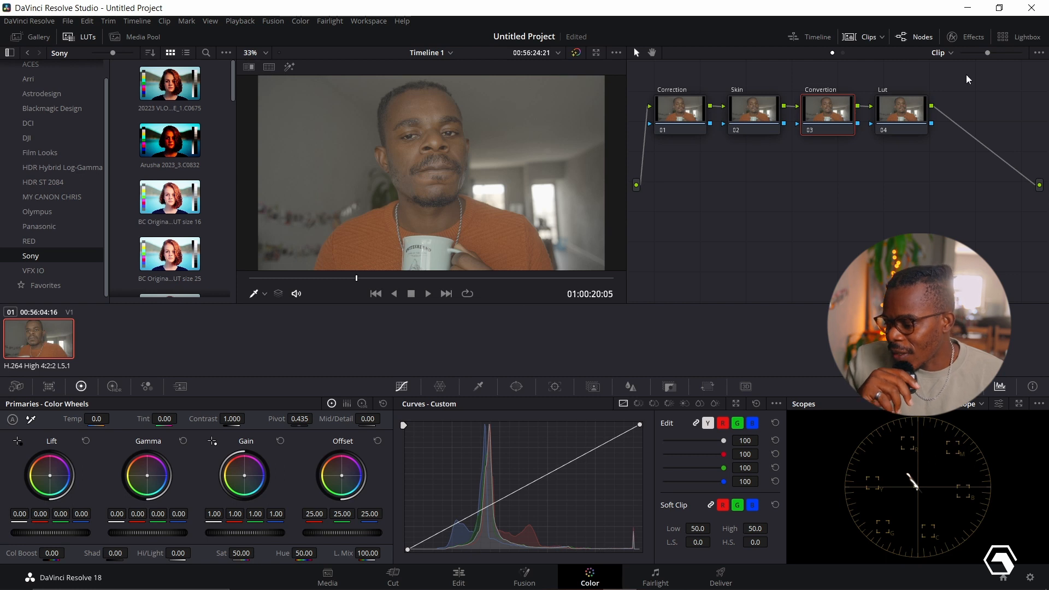
drag(835, 109, 791, 202)
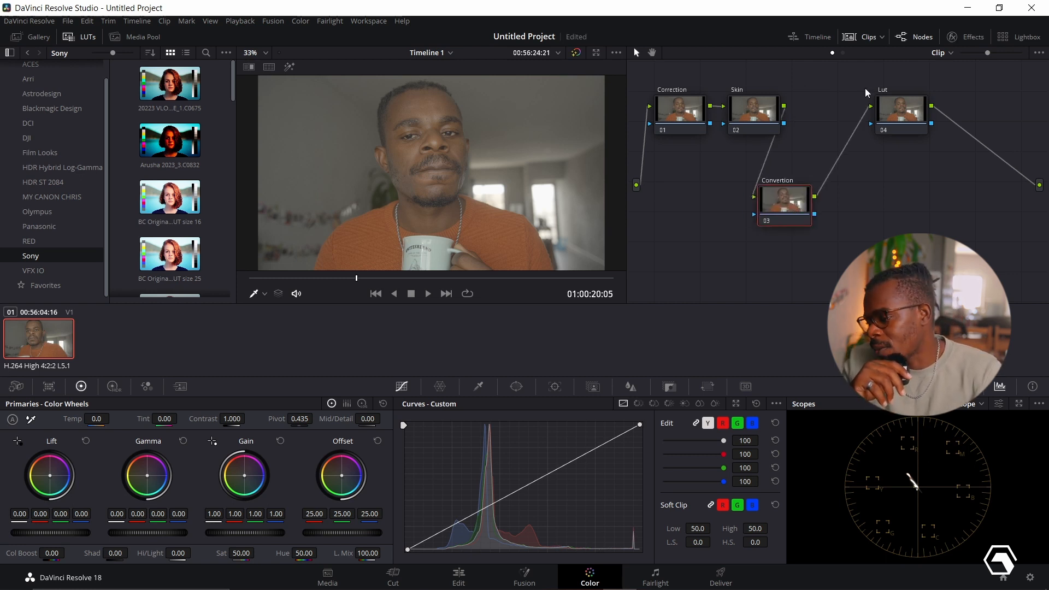
click(971, 32)
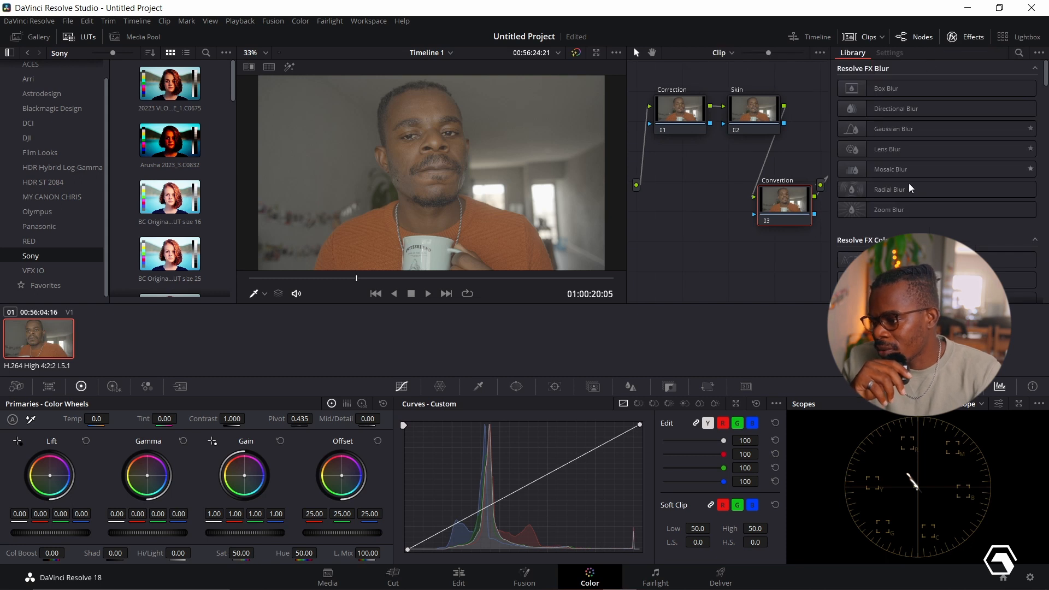
scroll(909, 195, down, 3)
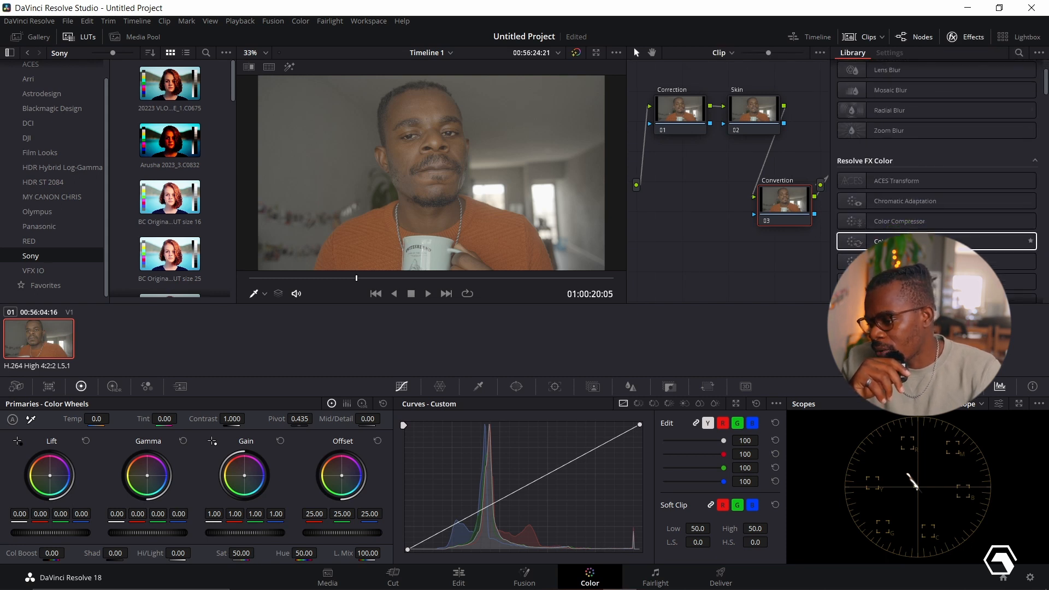
click(912, 242)
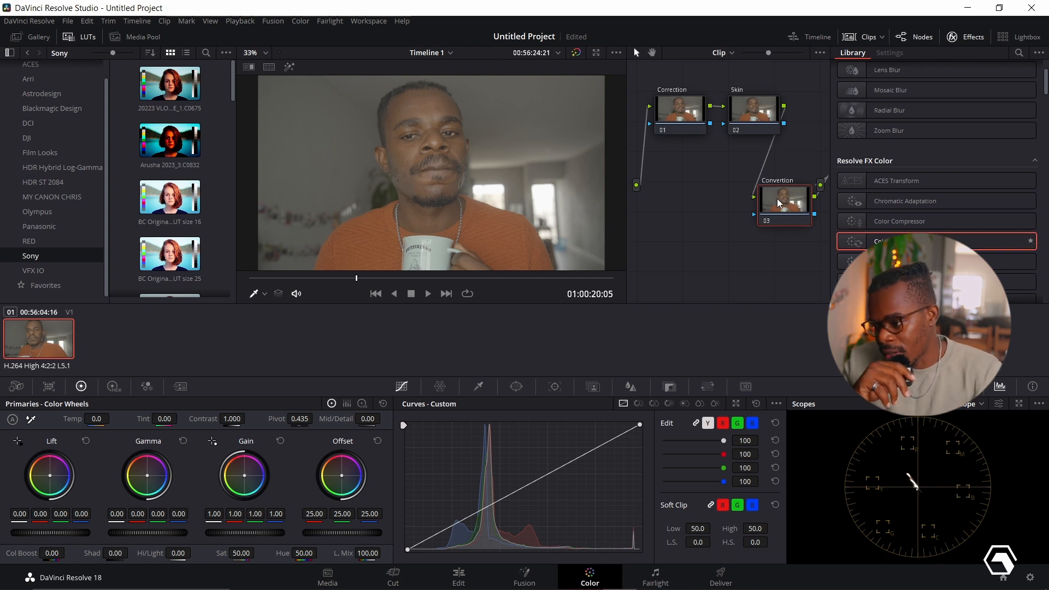
drag(912, 242, 778, 204)
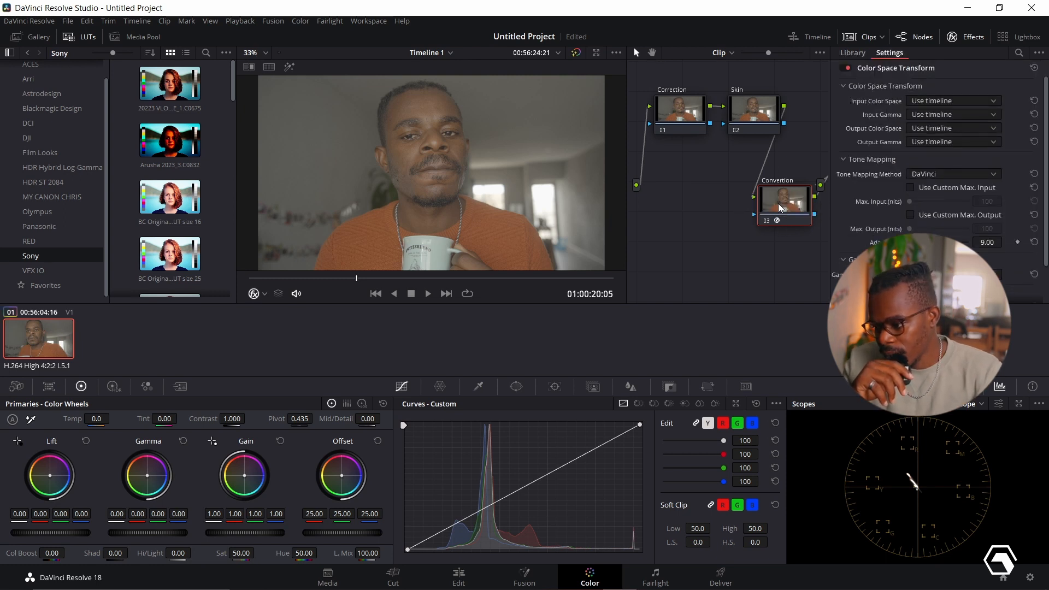
- Set the Color Space Transform's input color space to Sony S-Gamut3.Cine and its input gamma to Sony S-Log2
click(963, 100)
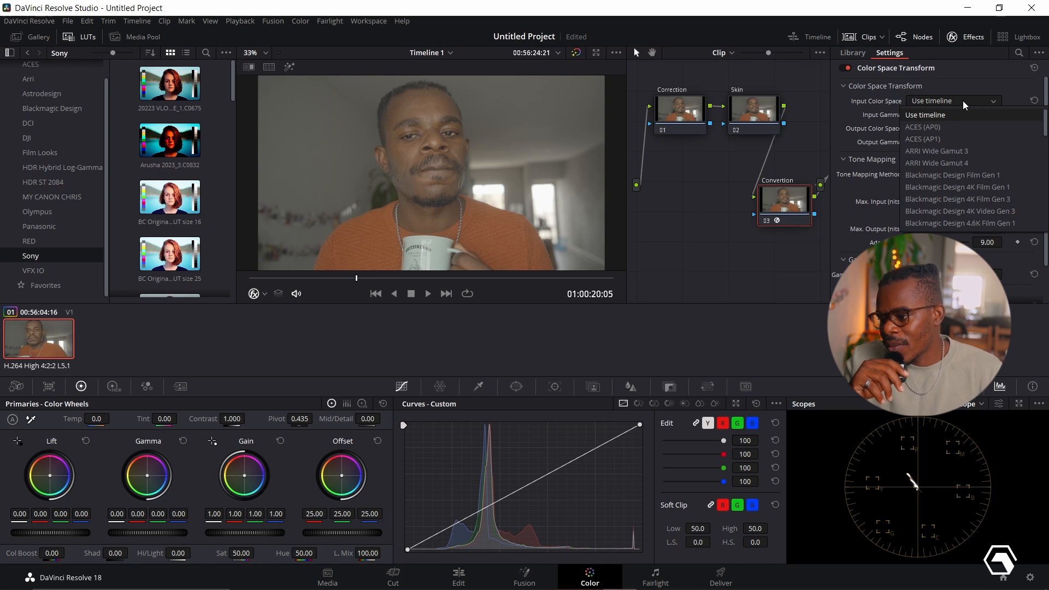
scroll(947, 163, down, 10)
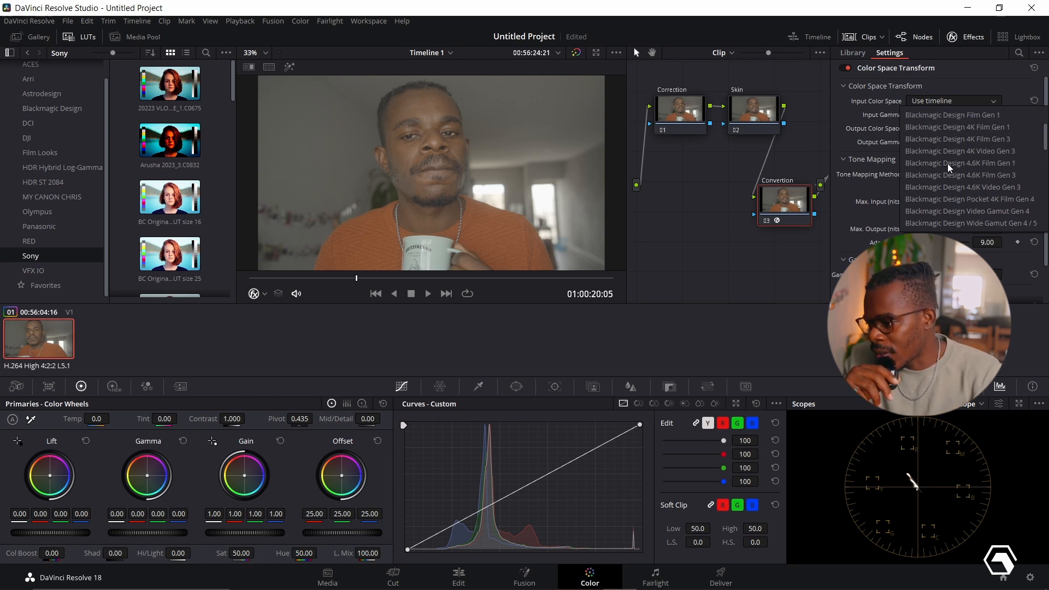
click(938, 187)
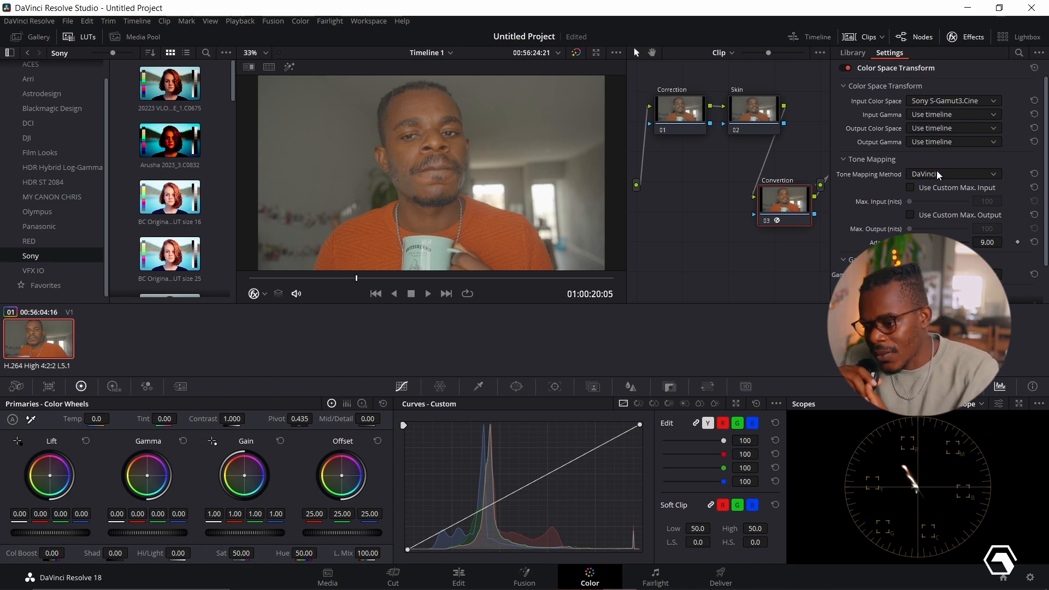
click(949, 116)
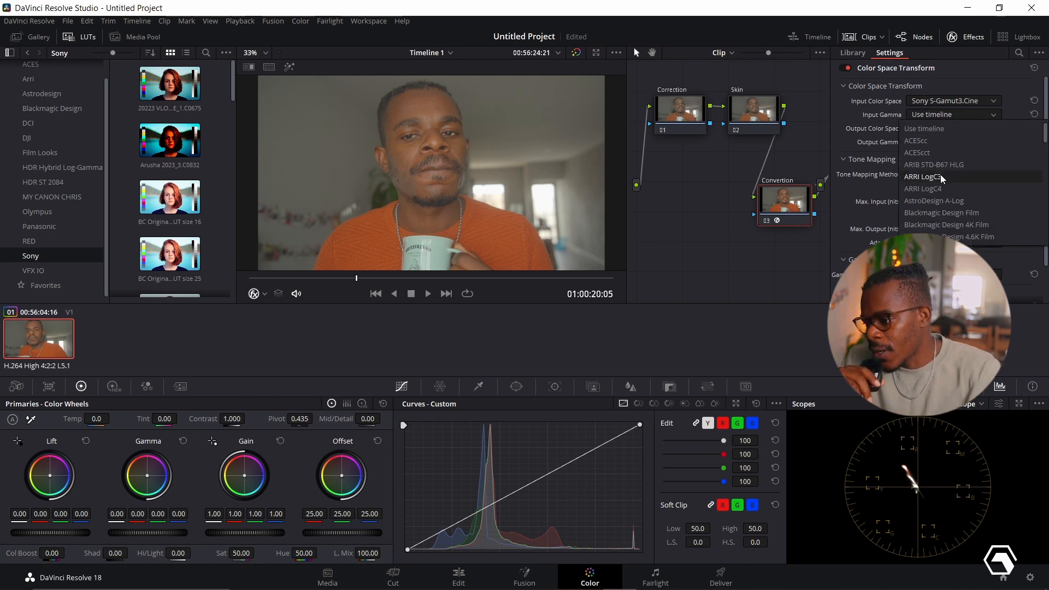
scroll(939, 175, down, 10)
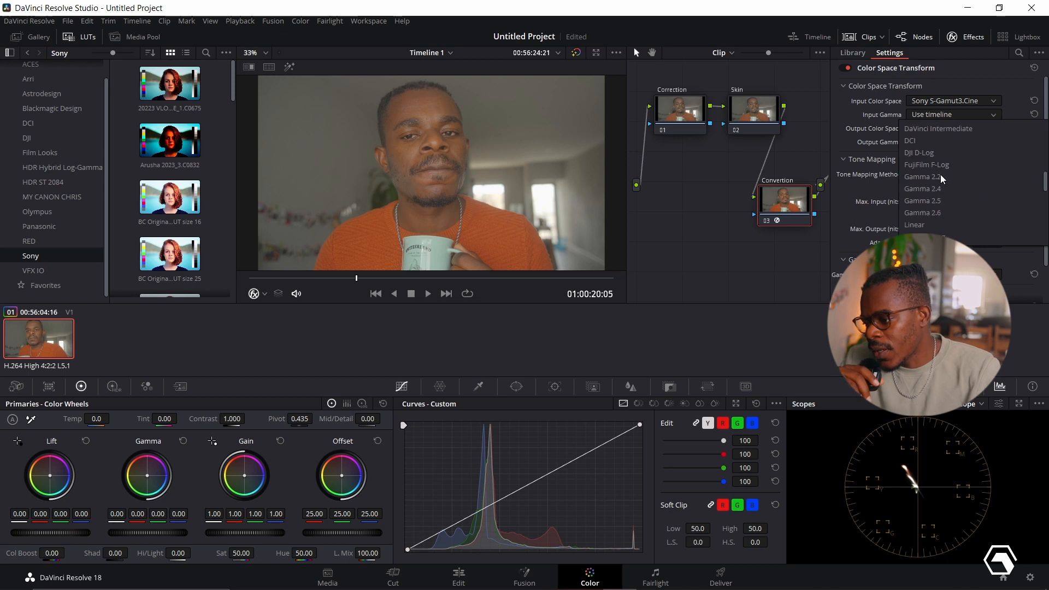
scroll(940, 175, down, 5)
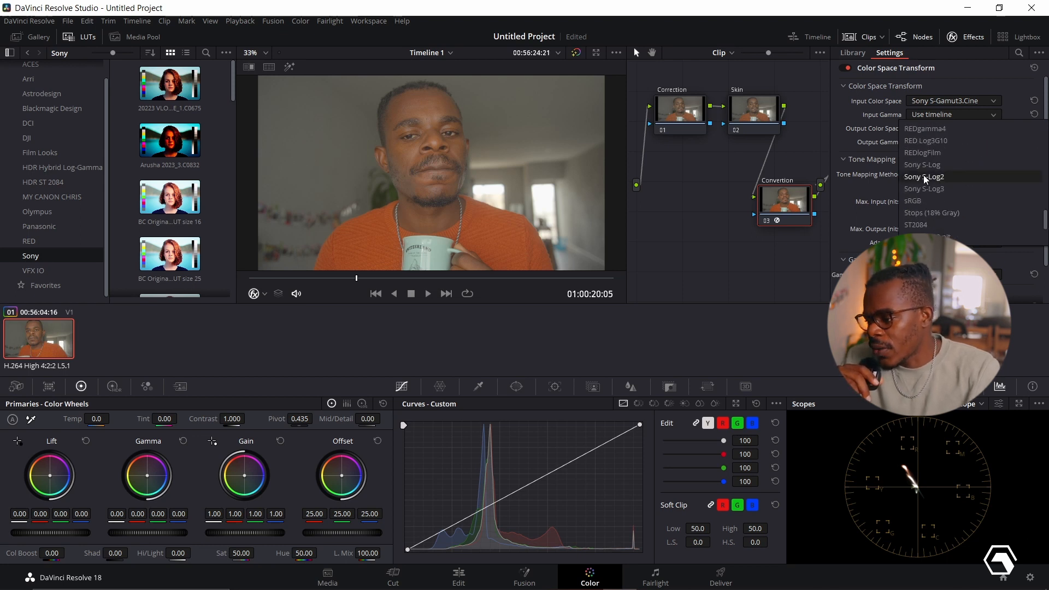
click(923, 176)
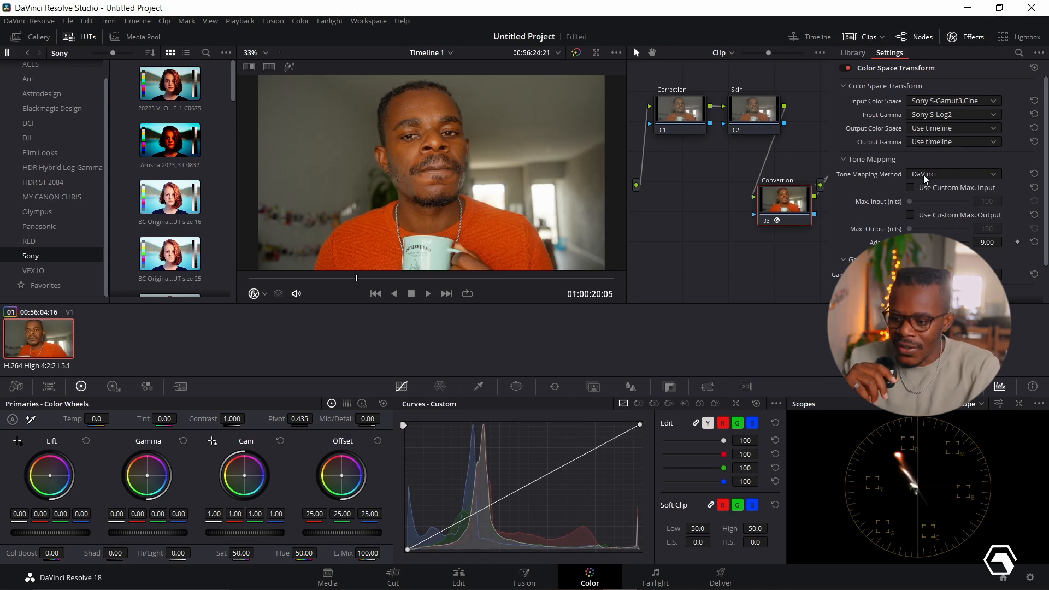
- Set the Color Space Transform's output color space to Rec.709 and its output gamma to Gamma 2.4
click(946, 130)
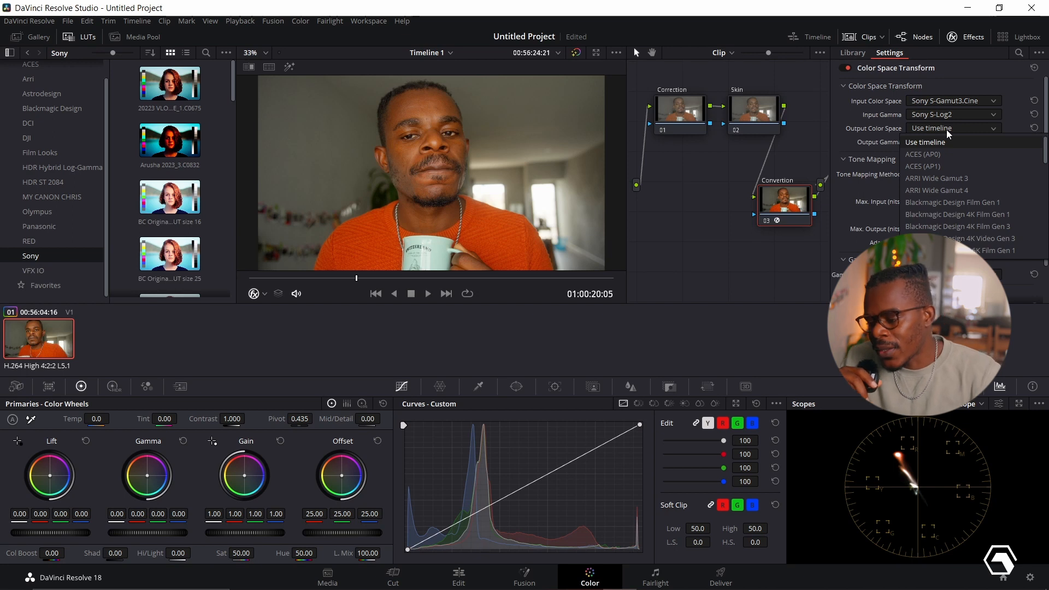
scroll(930, 194, down, 3)
scroll(929, 195, down, 10)
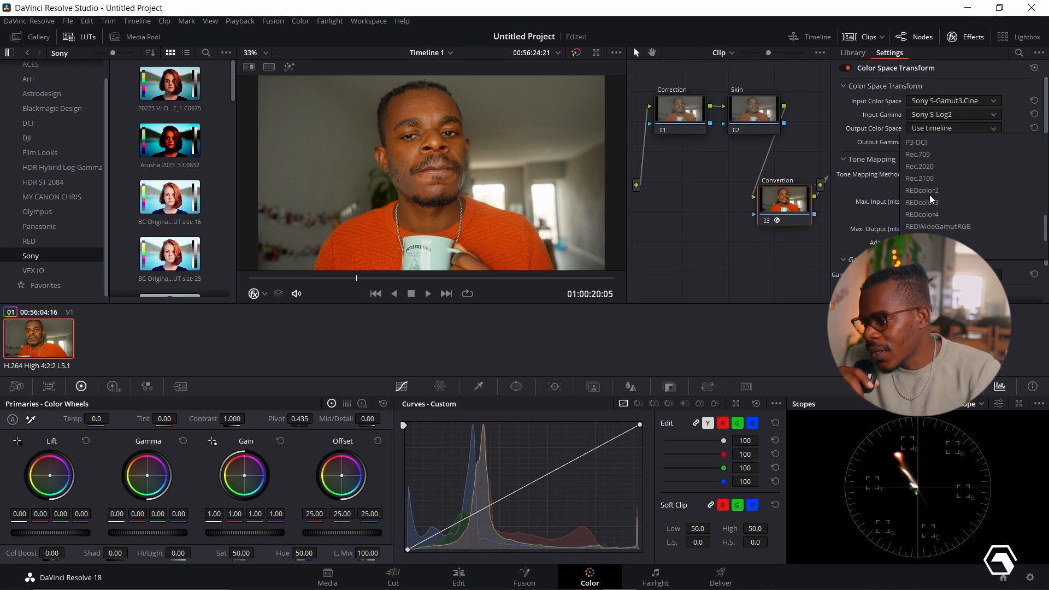
click(919, 152)
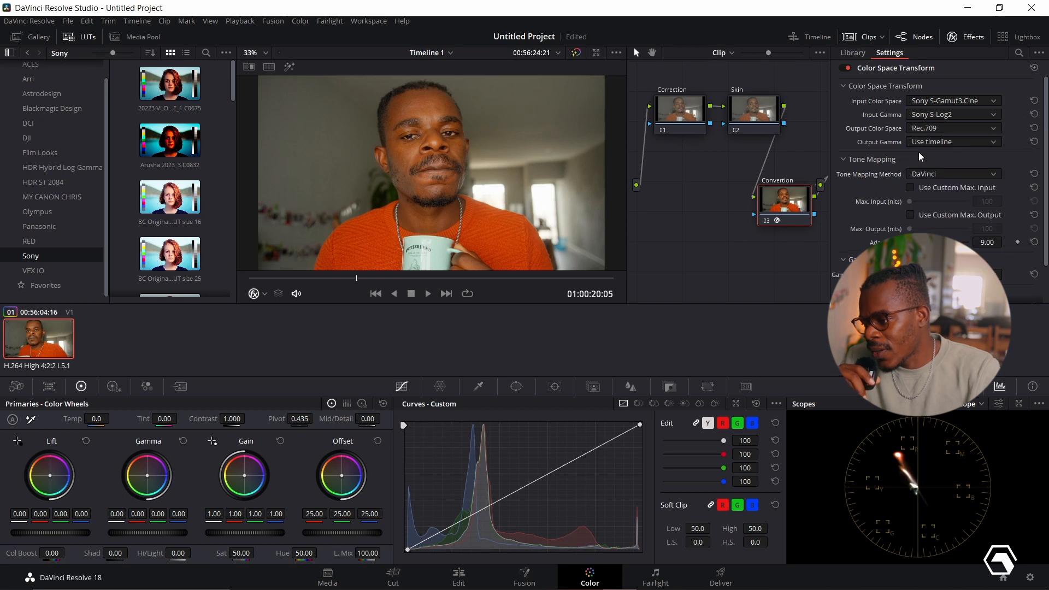
click(932, 142)
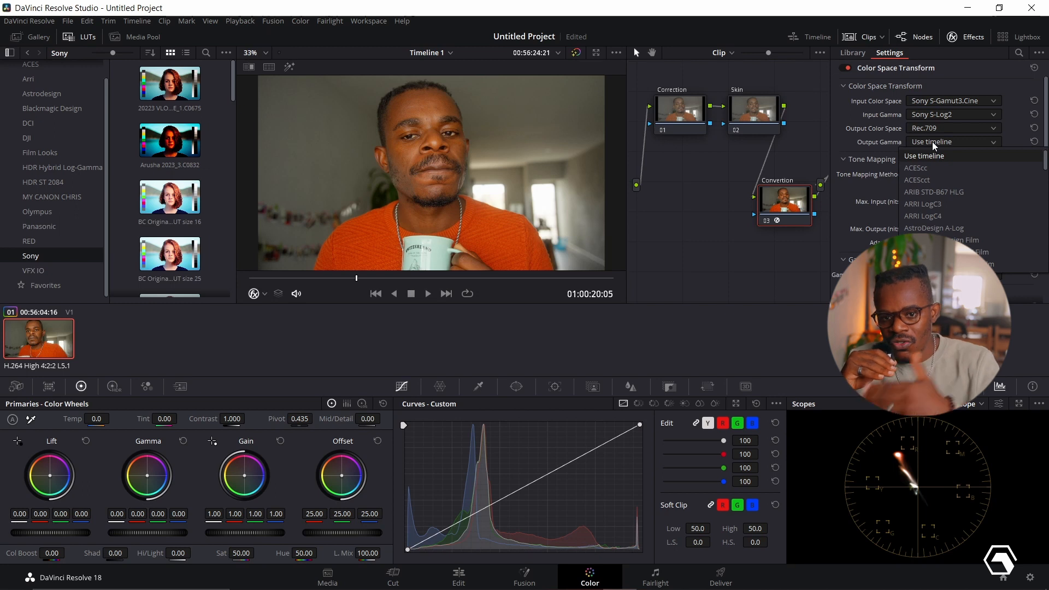
scroll(962, 192, down, 4)
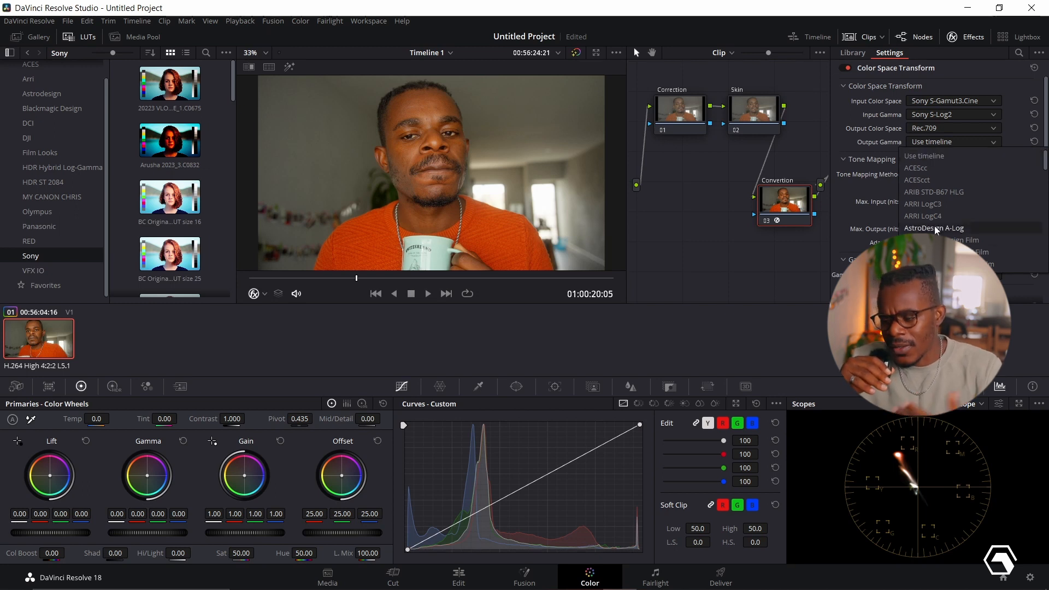
scroll(962, 191, down, 2)
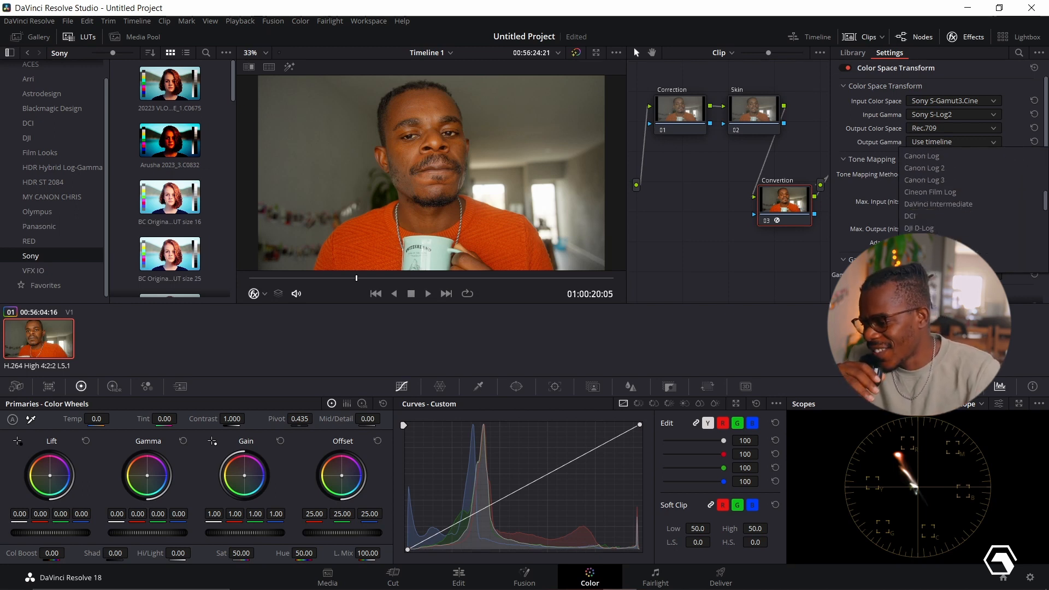
click(950, 264)
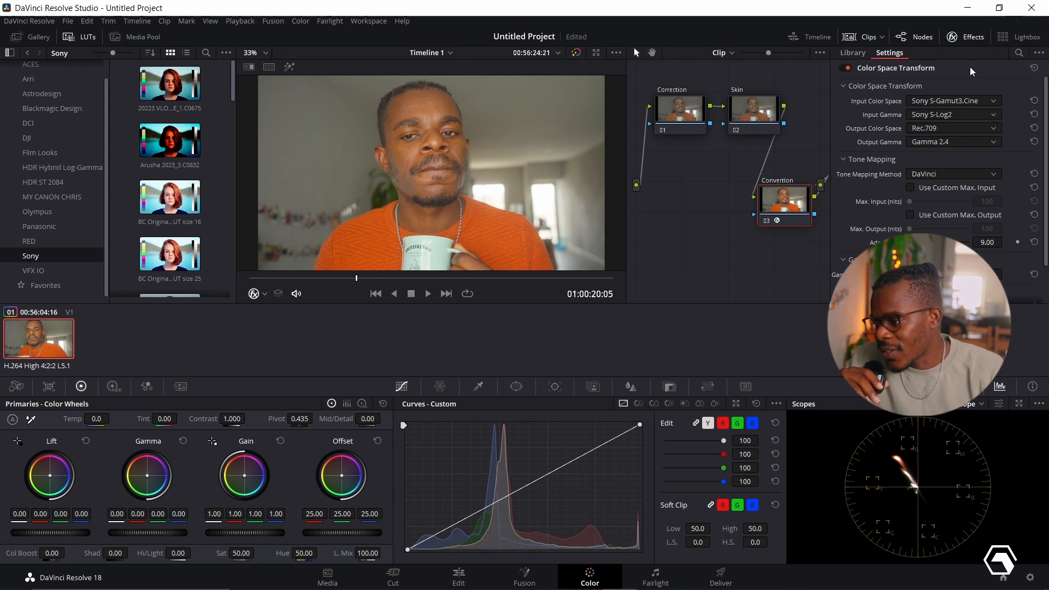
- Close the effect settings and move the Convertion node up between the Skin and Lut nodes
click(966, 36)
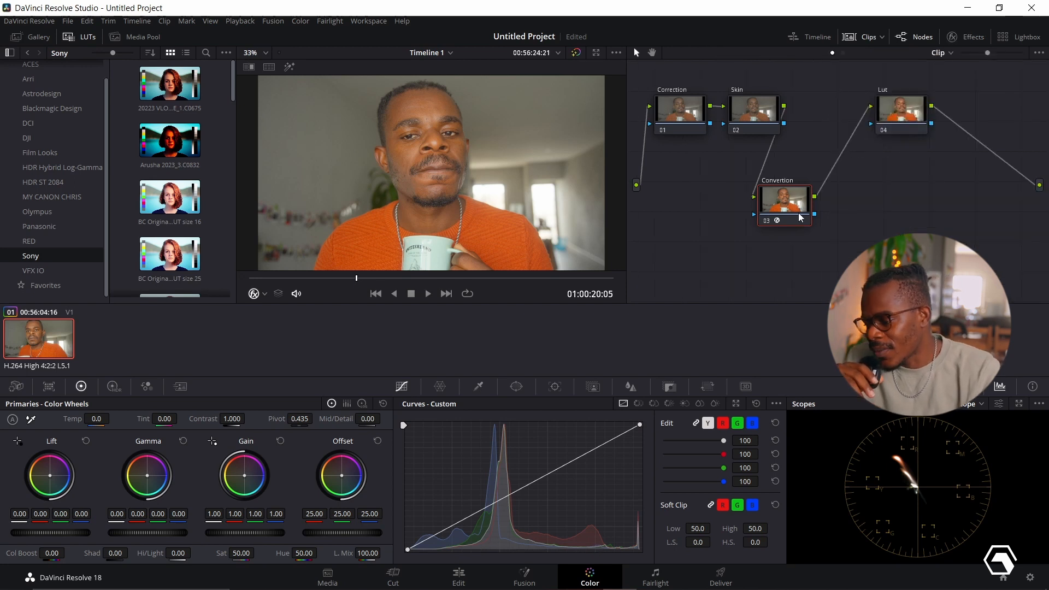
drag(787, 209, 825, 189)
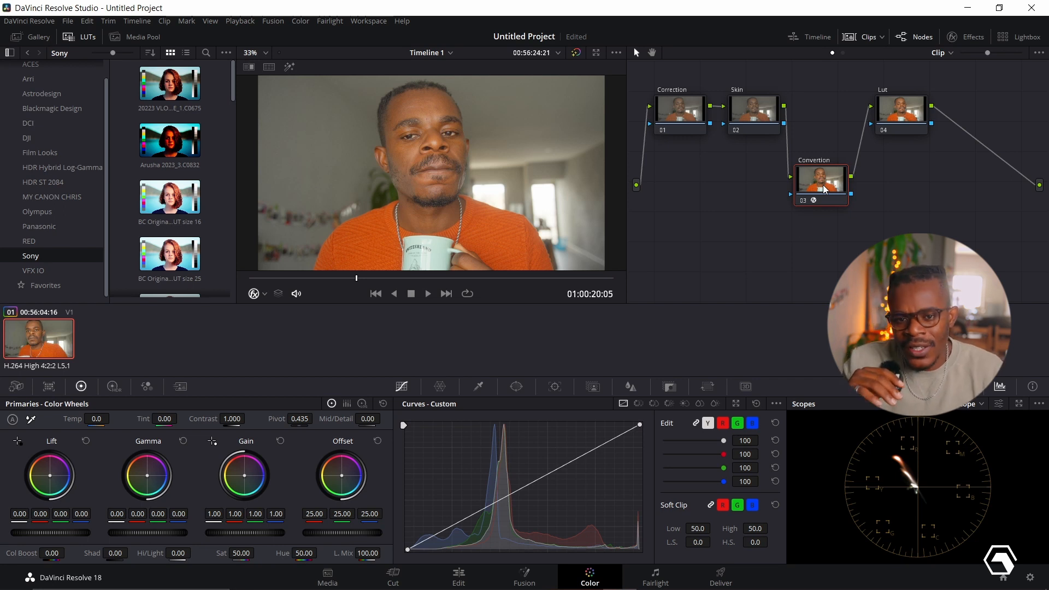
- Apply the Sony "FOG MOOD...19.C0474" LUT to the Lut node and reduce its key output gain to 0.405
click(908, 113)
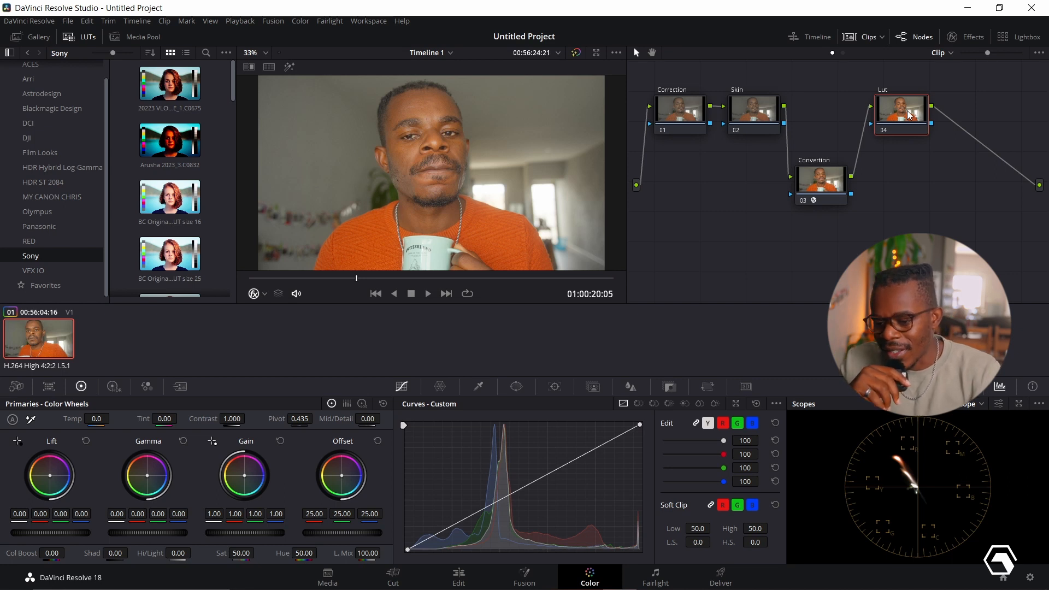
scroll(180, 206, down, 4)
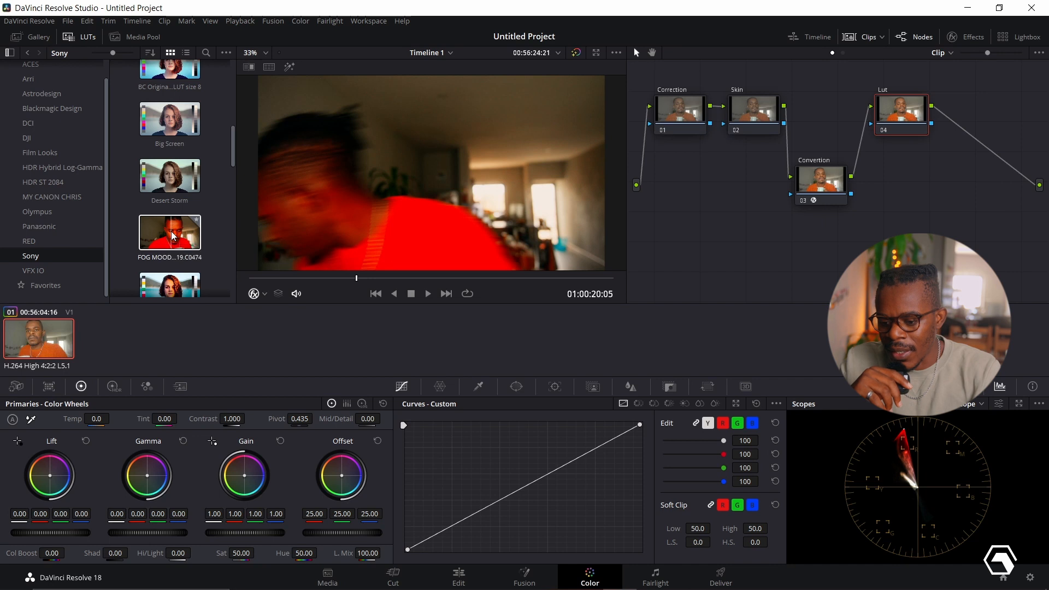
drag(174, 232, 922, 112)
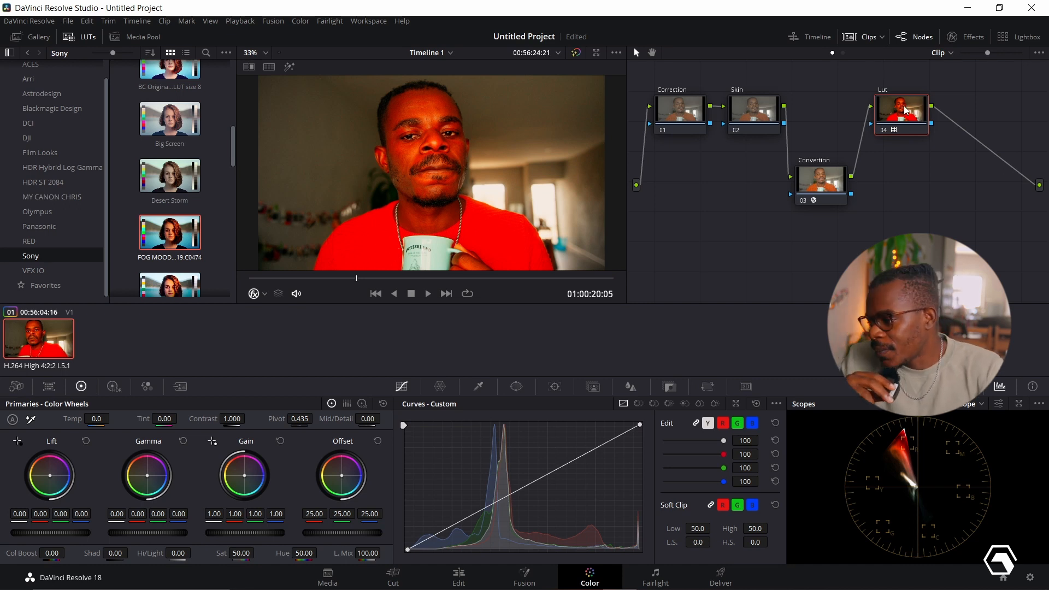
click(669, 388)
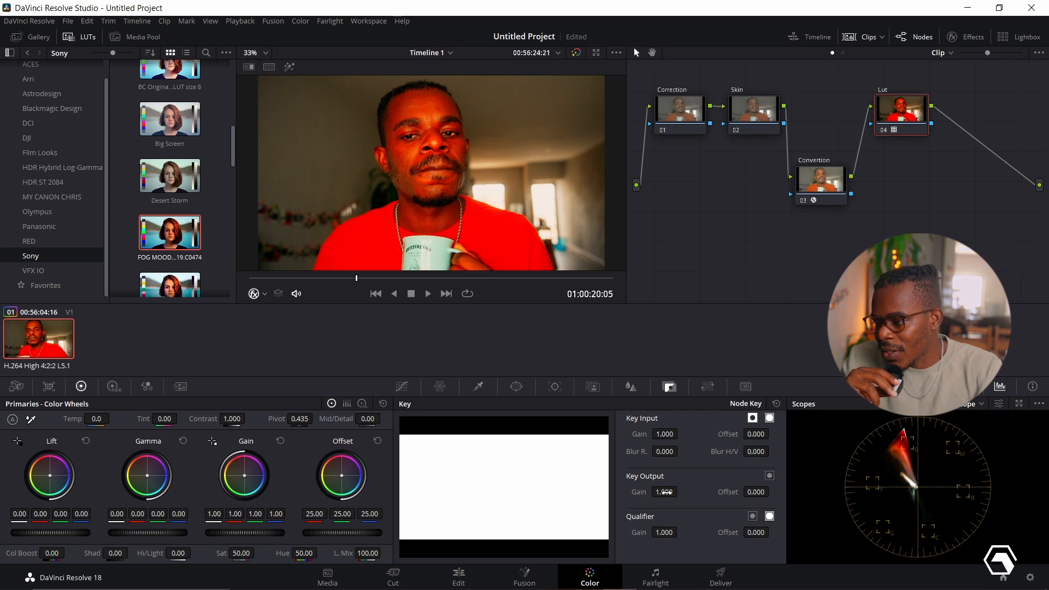
mouse_move(665, 492)
mouse_down()
mouse_move(620, 492)
mouse_move(680, 491)
mouse_up()
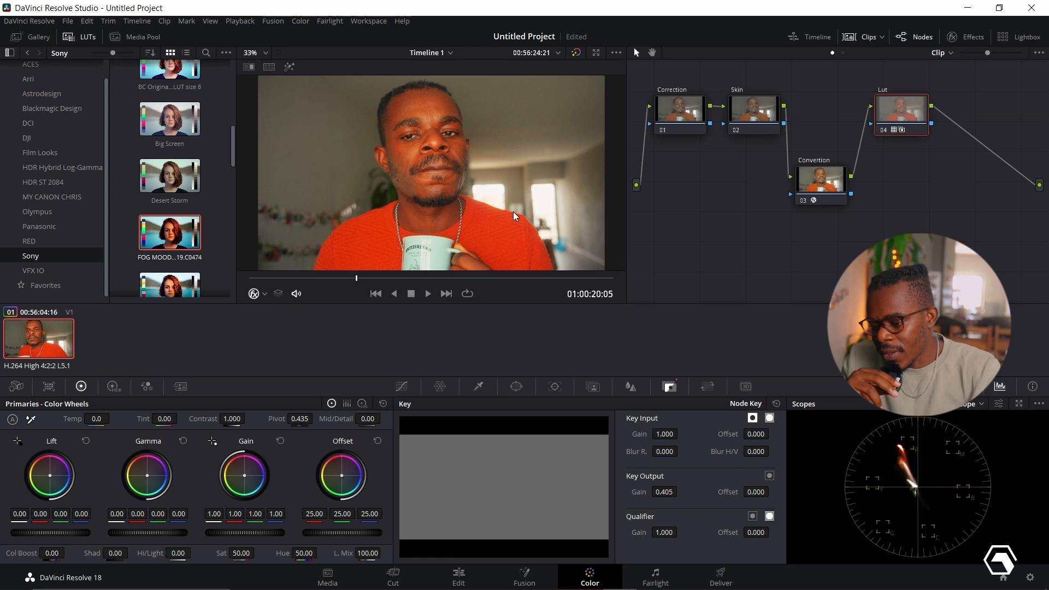
- Select the Correction node and switch the scope display to Parade
click(678, 111)
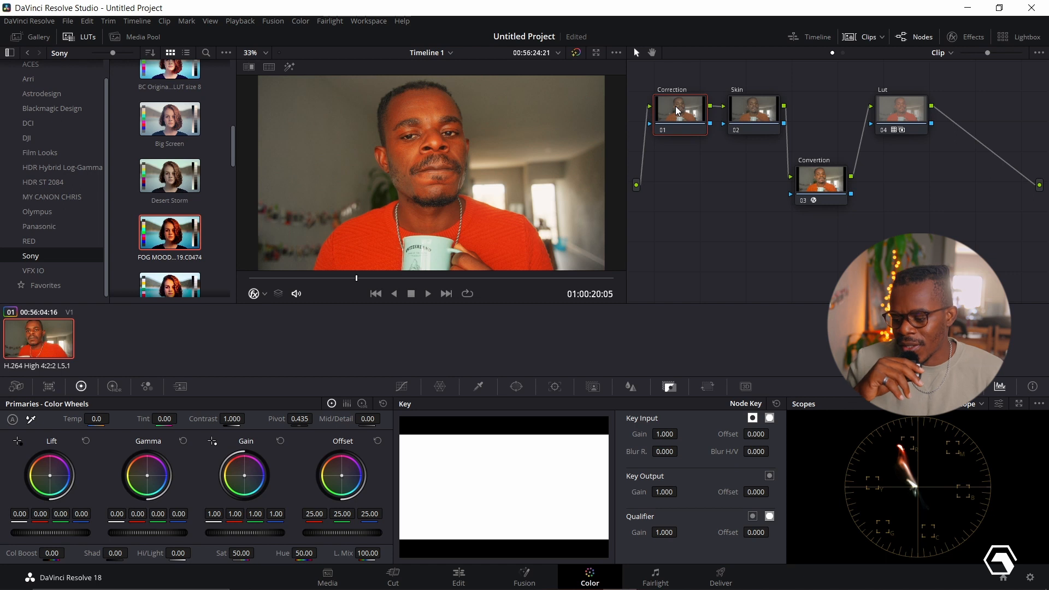
click(978, 405)
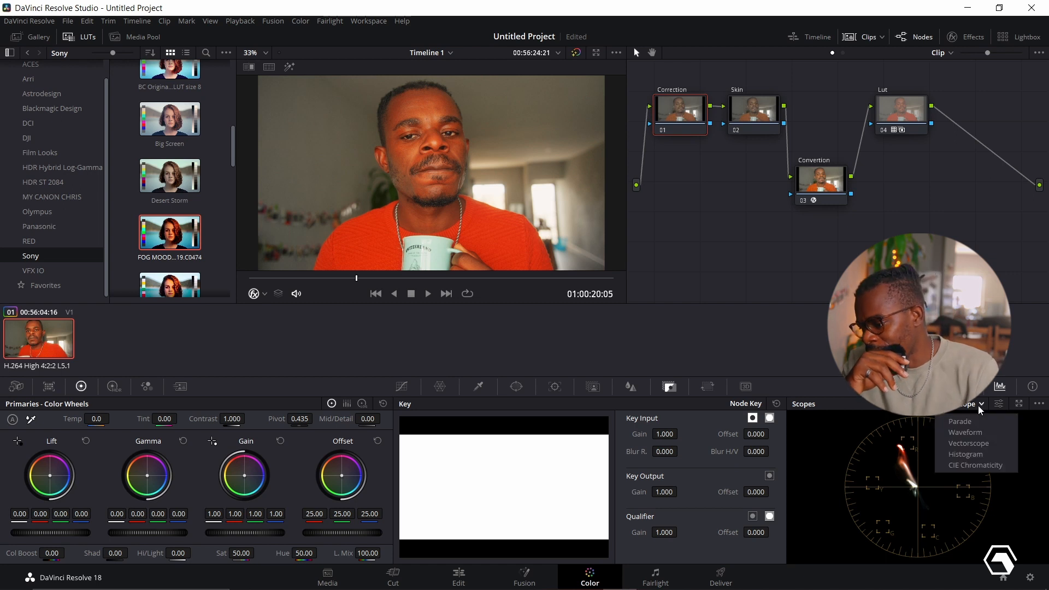
click(955, 421)
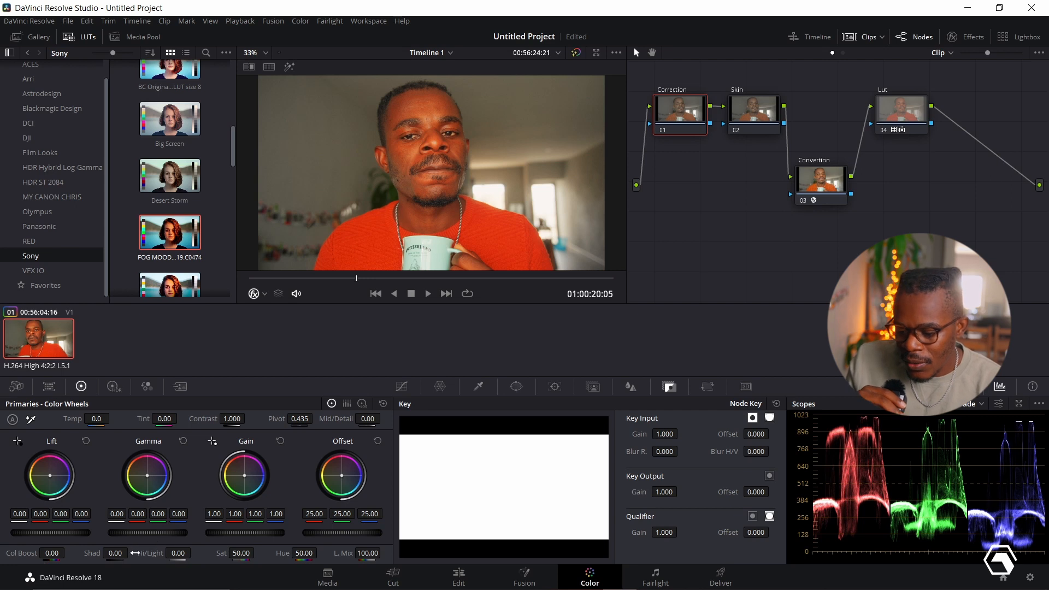
- Lower the Correction node's shadows to -4.50 and its highlights to -56.50
drag(122, 554, 159, 555)
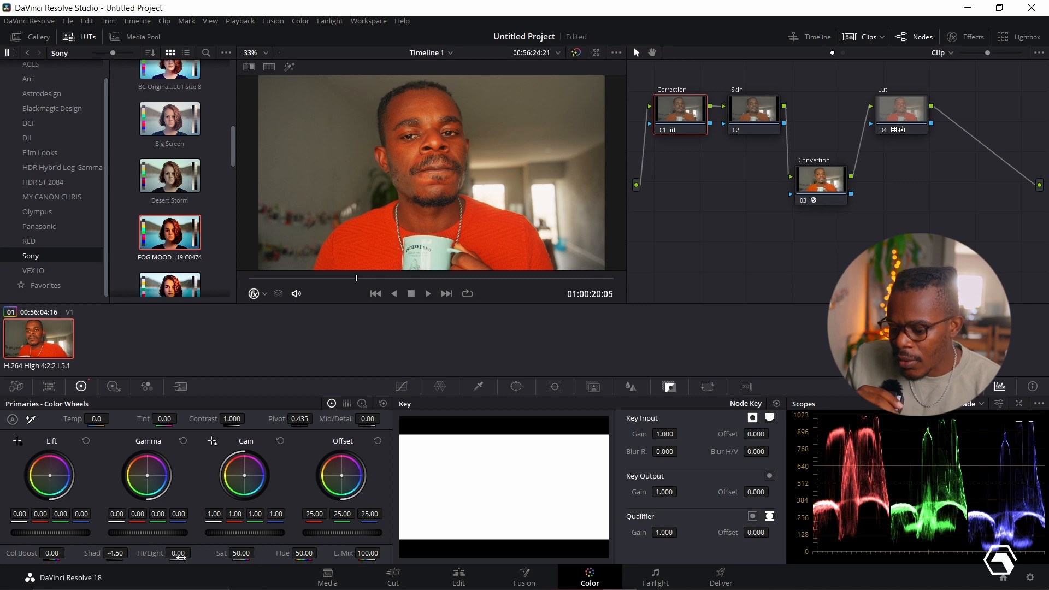
drag(180, 557, 112, 557)
mouse_move(177, 553)
mouse_down()
mouse_move(142, 553)
mouse_move(180, 556)
mouse_up()
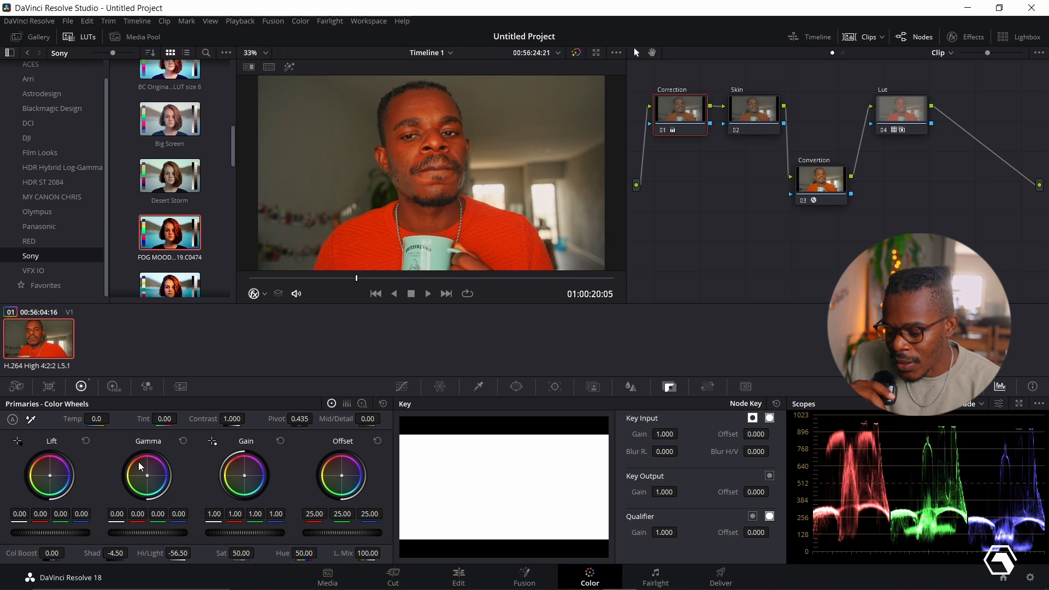
- Set the Correction node's temperature to -200, tint to 7.50 and contrast to 0.934
drag(96, 419, 87, 419)
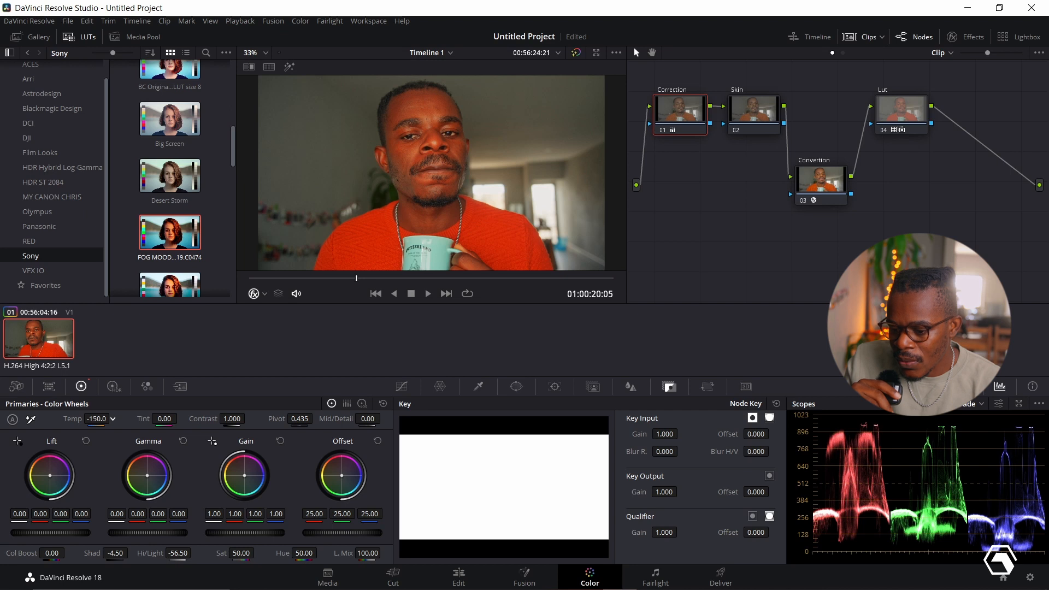
click(95, 420)
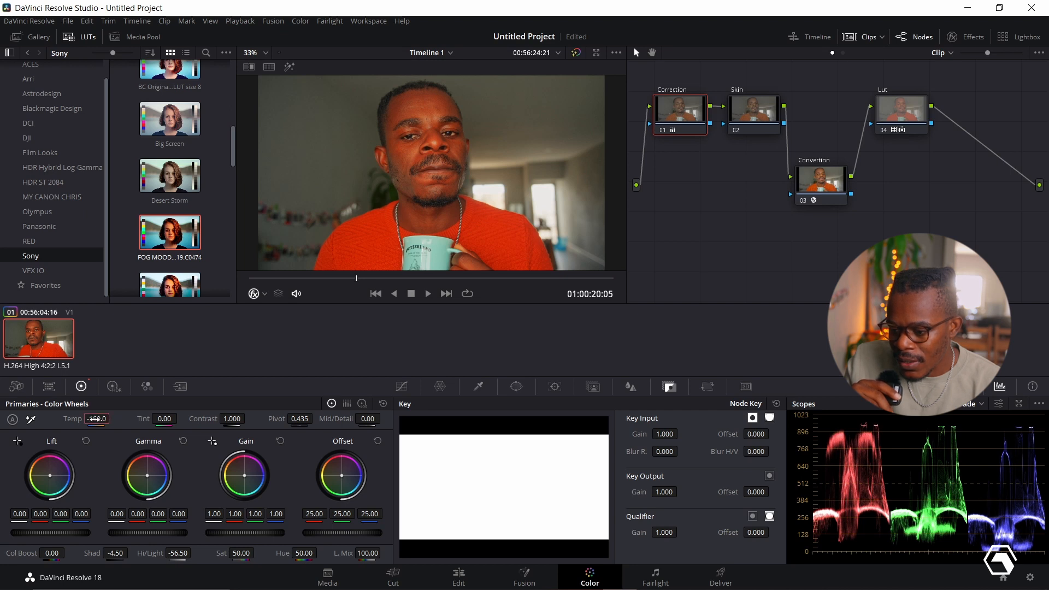
text(-240)
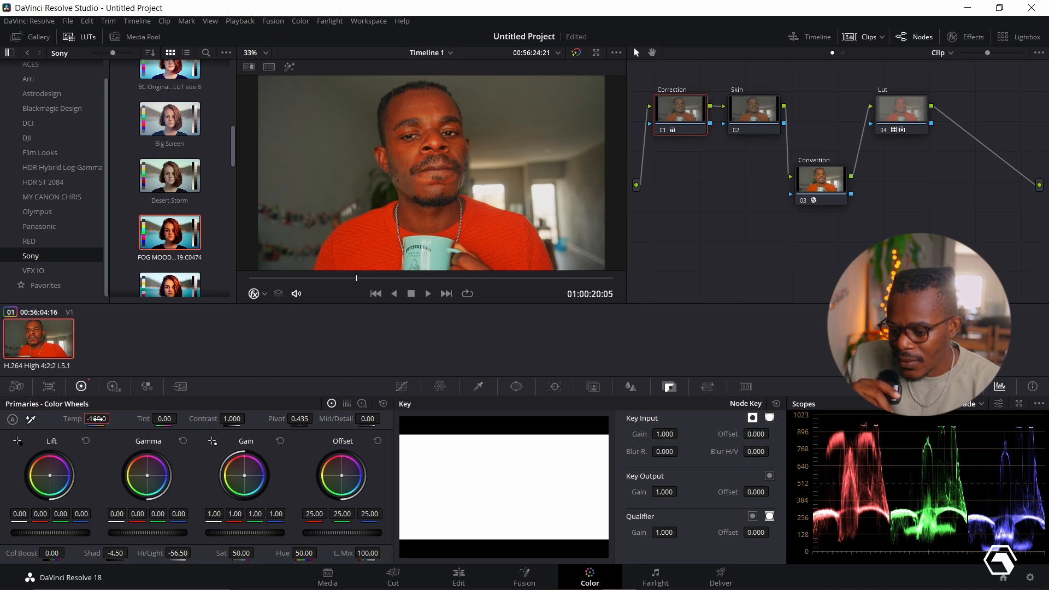
key(Return)
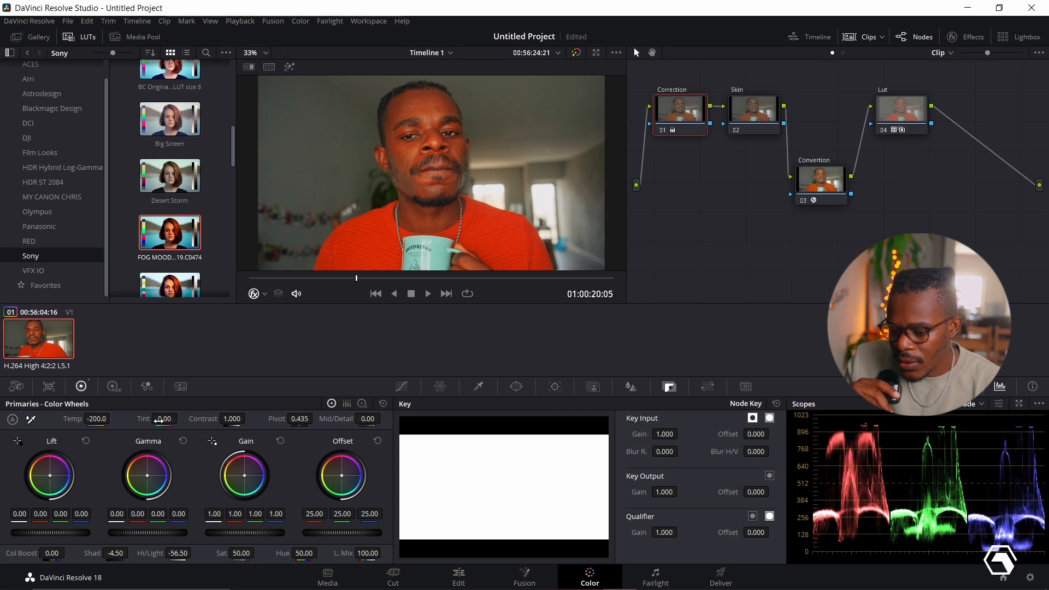
drag(166, 419, 180, 419)
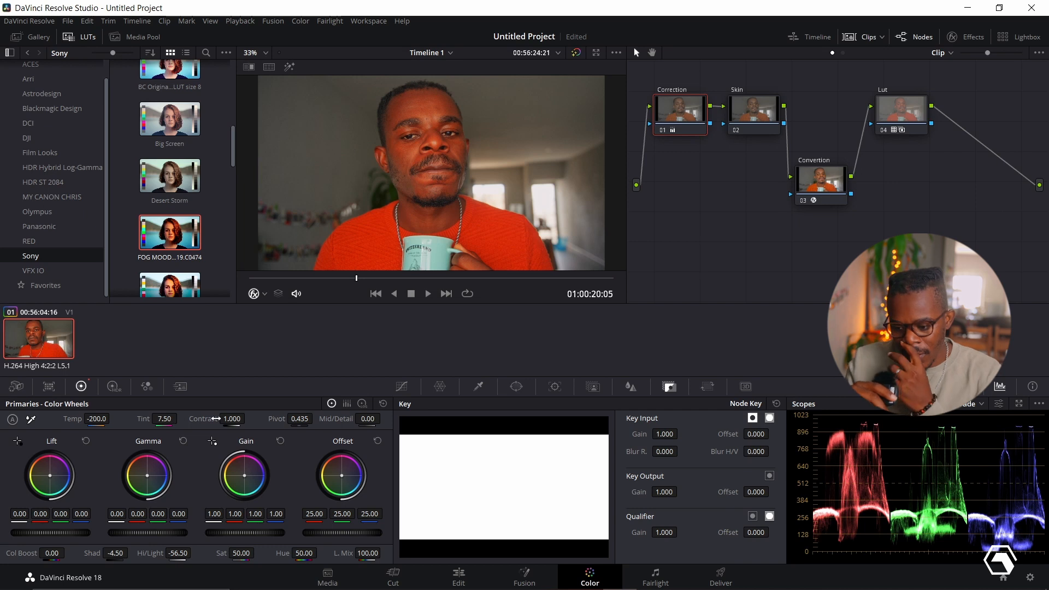
drag(233, 418, 233, 418)
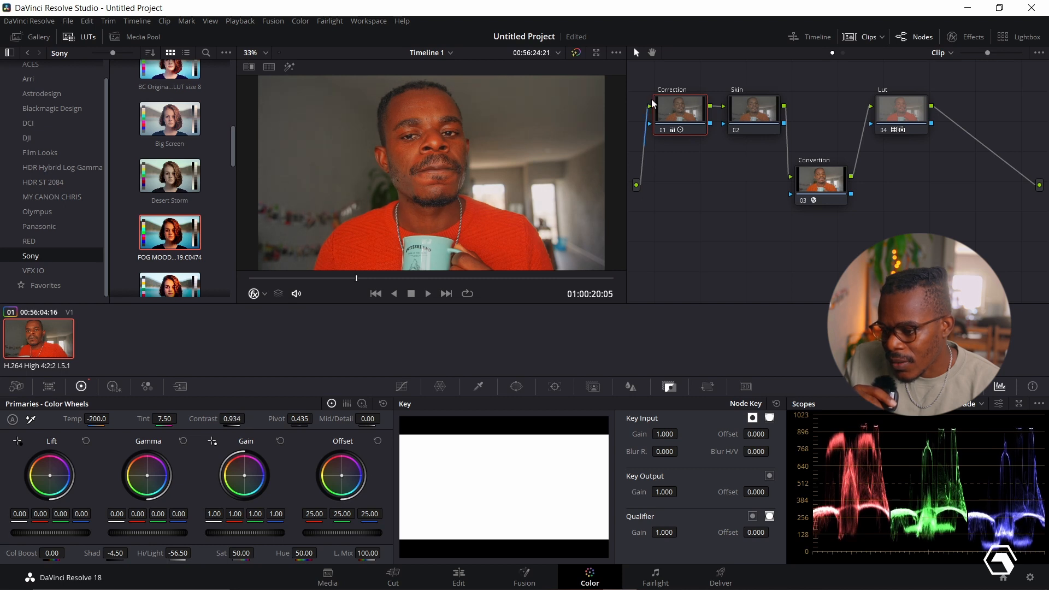
- Toggle the Correction, Lut and Convertion nodes off and on in turn to compare their effect on the image
key(ctrl+d)
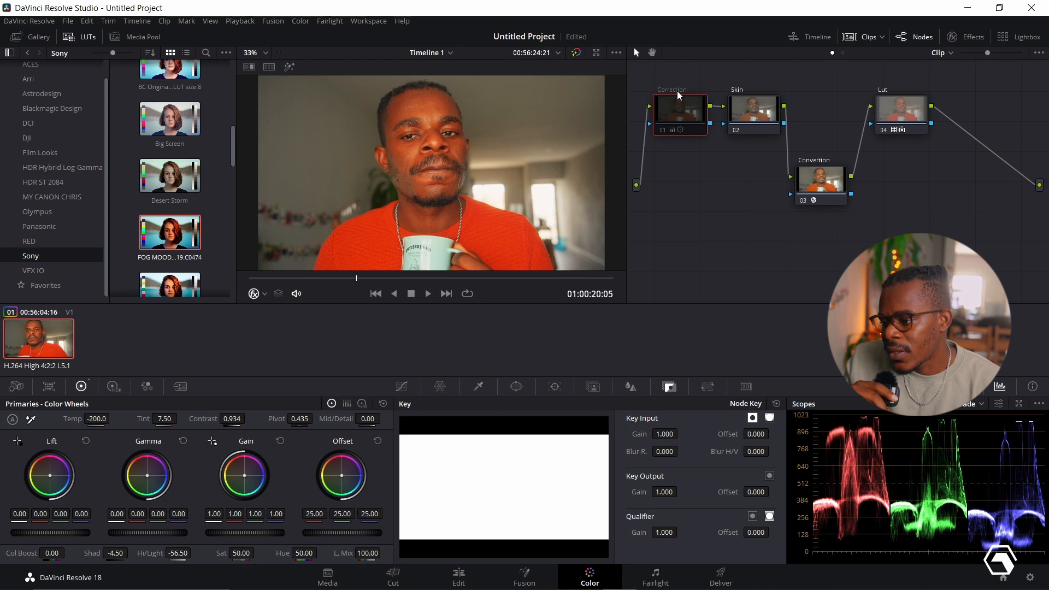
key(ctrl+d)
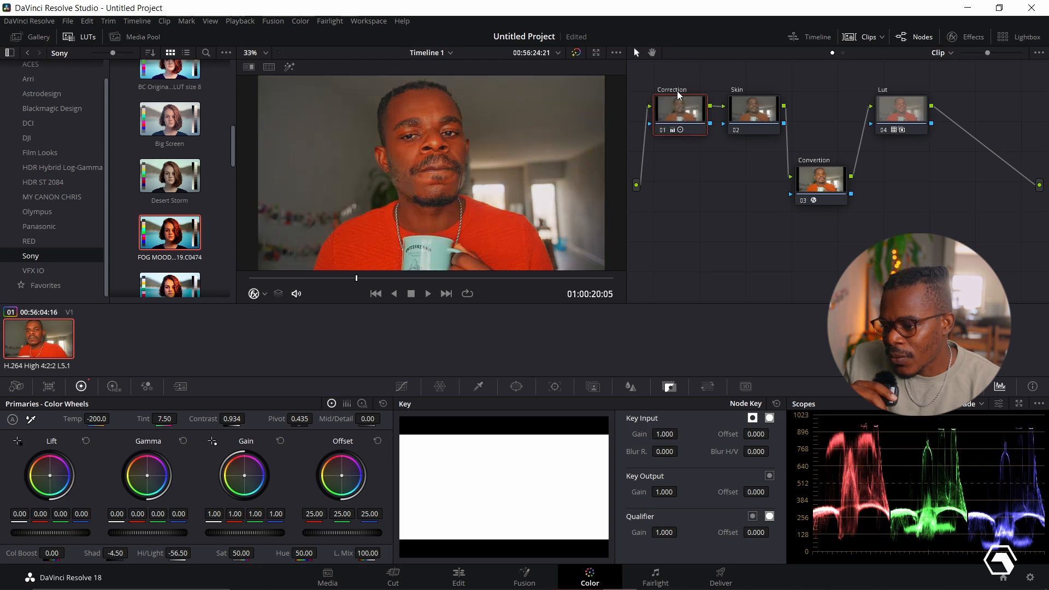
click(882, 91)
click(881, 91)
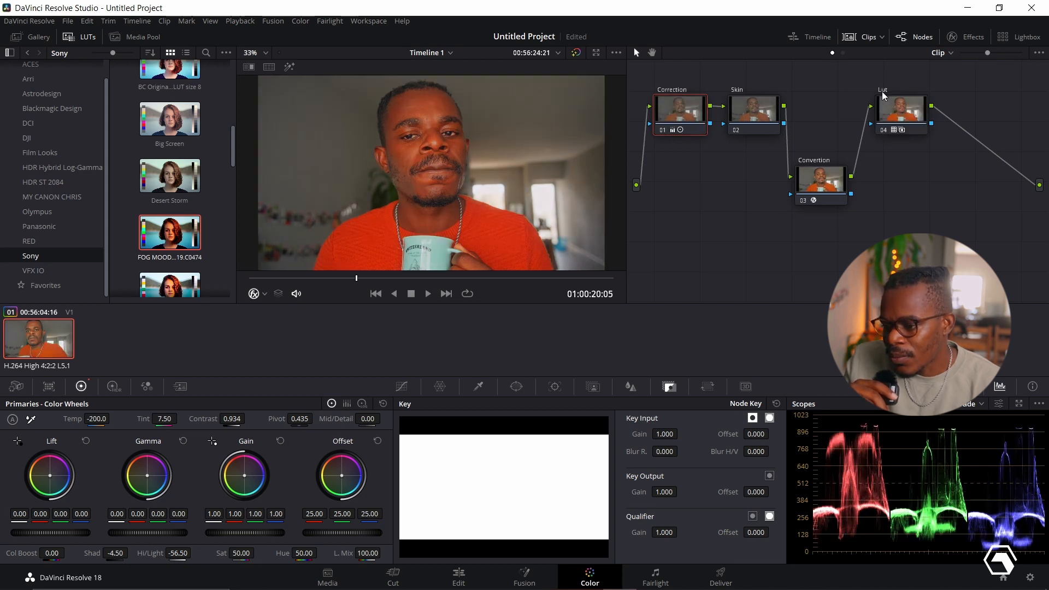
click(813, 159)
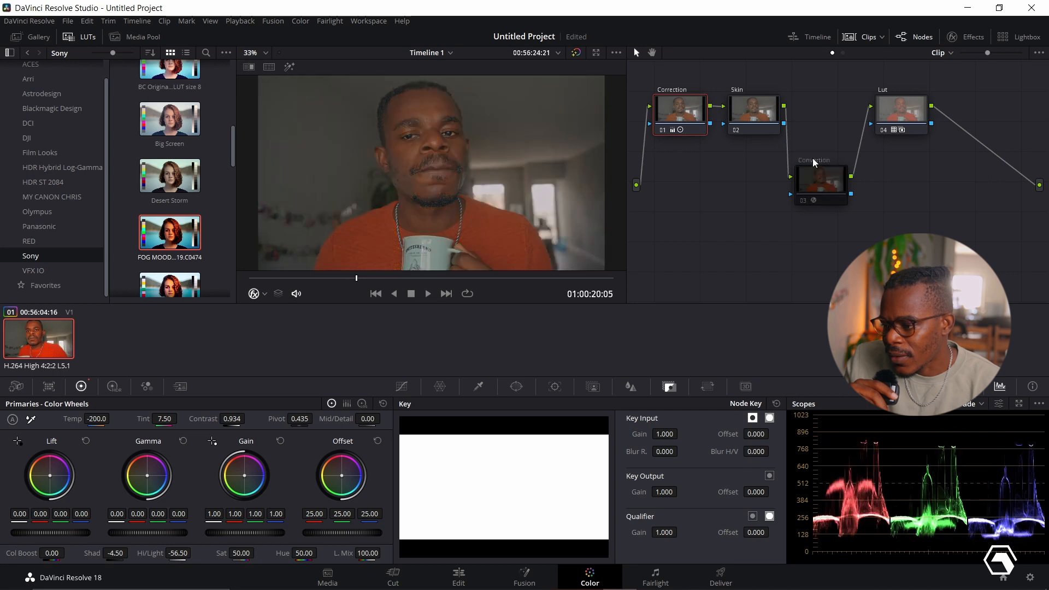
click(813, 159)
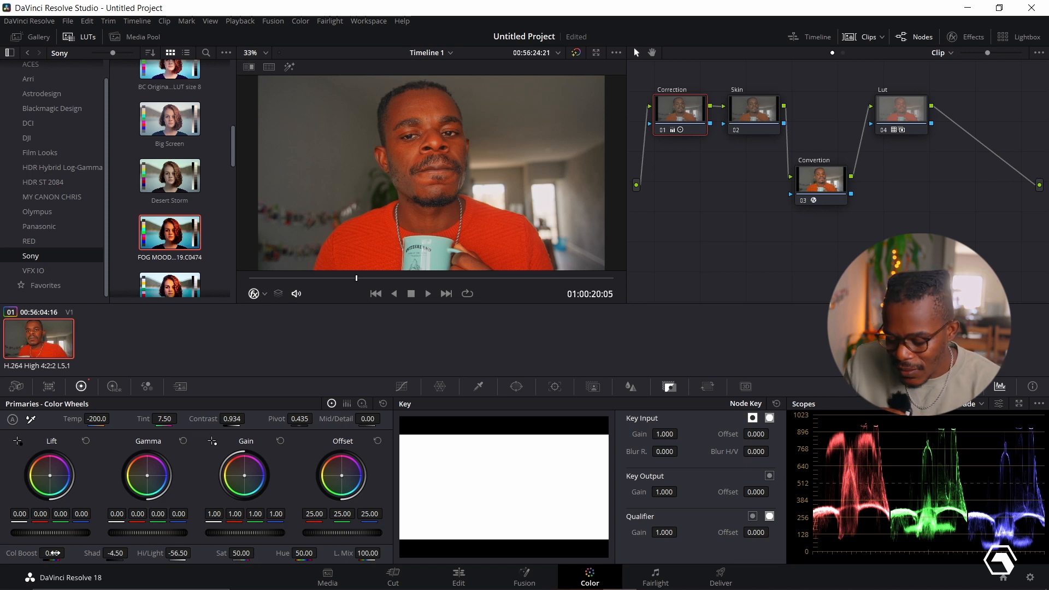
- Reduce the Correction node's color boost to -10.50 and its saturation to 46.60
drag(56, 553, 43, 553)
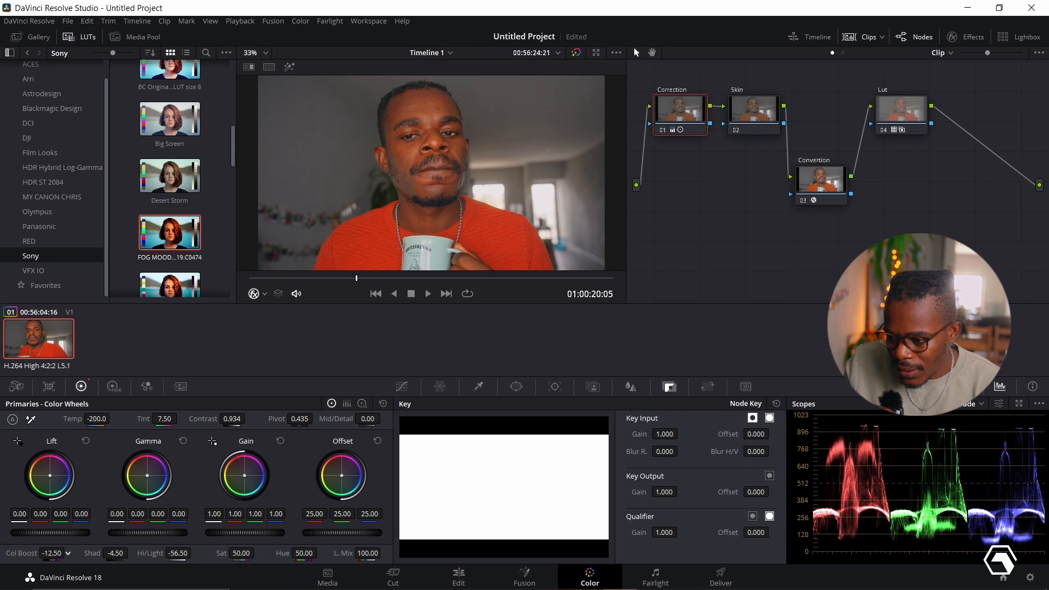
drag(43, 553, 44, 552)
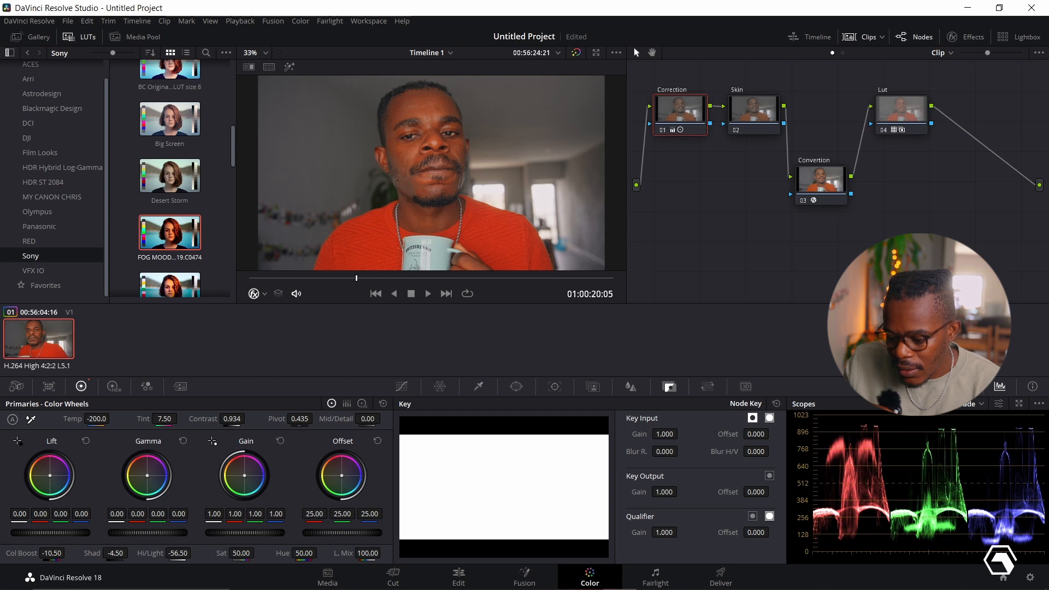
drag(241, 553, 239, 553)
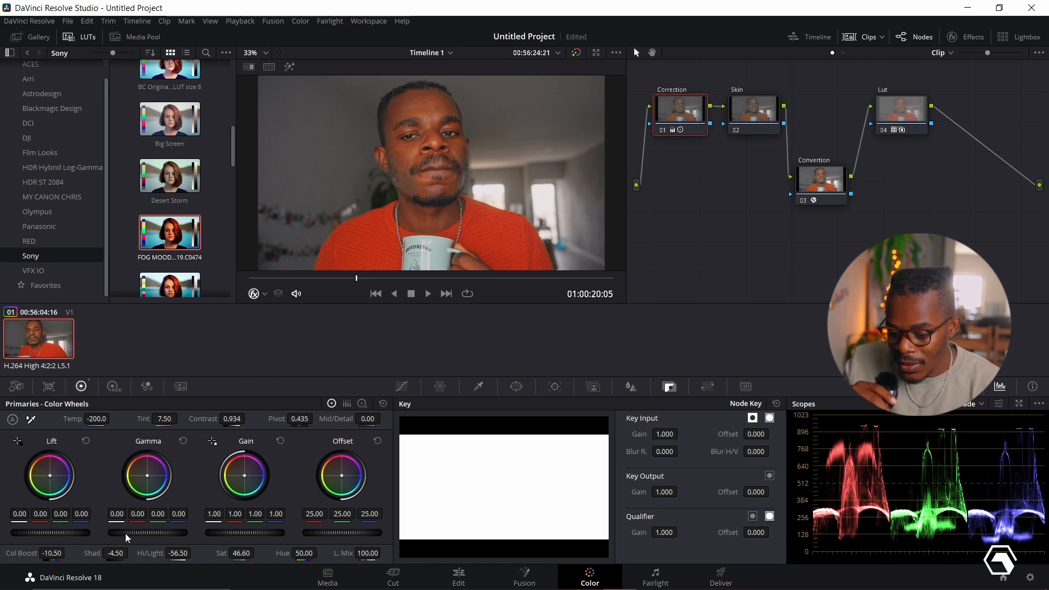
- Adjust the Correction node's master wheels to gamma 0.02, lift 0.01 and gain 0.91
drag(126, 533, 141, 533)
drag(28, 533, 33, 533)
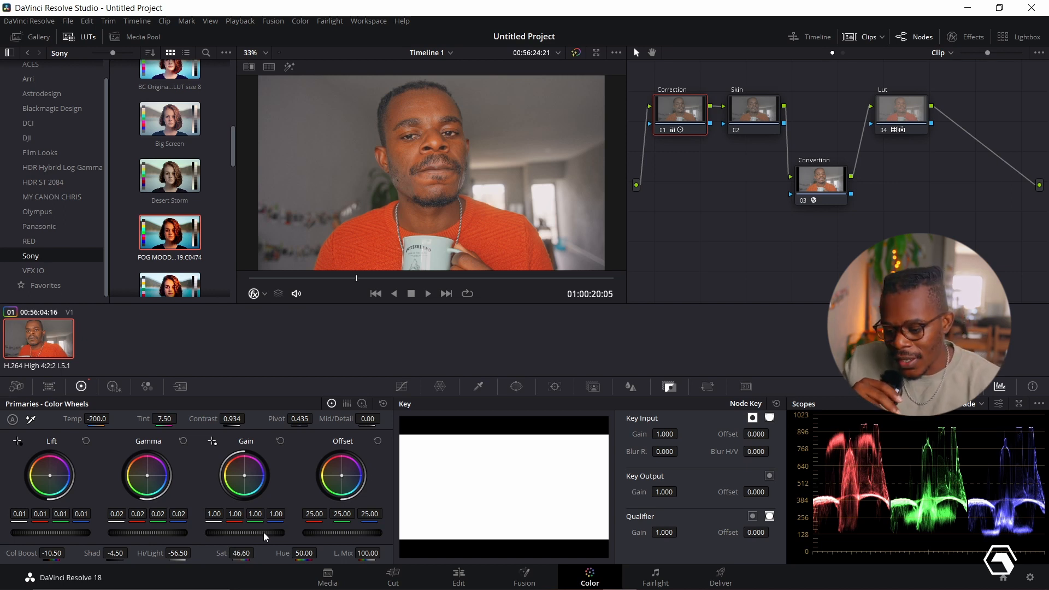
drag(245, 533, 223, 532)
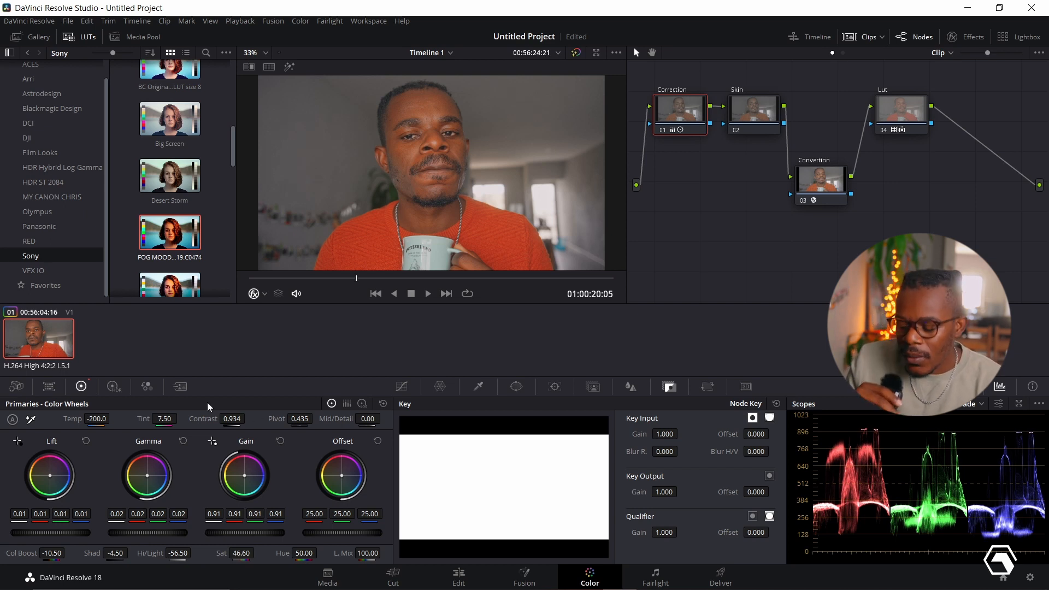
- With the Correction node's log wheels, set highlights to -0.03/-0.05/0.01, midtones to 0.04 and shadows to -0.12/-0.10/-0.15 (red/green/blue)
click(362, 403)
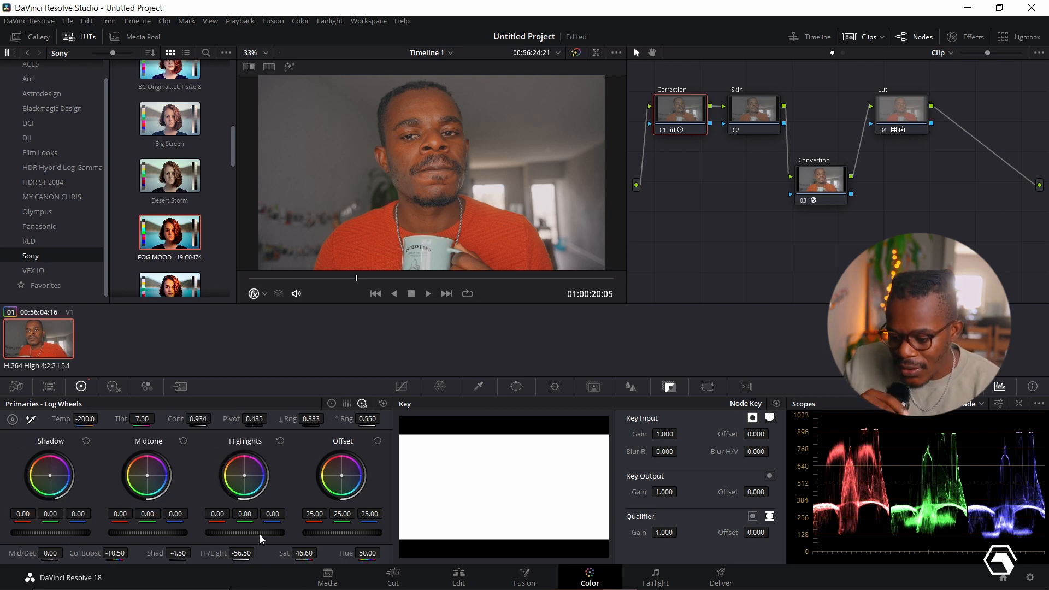
drag(260, 534, 254, 534)
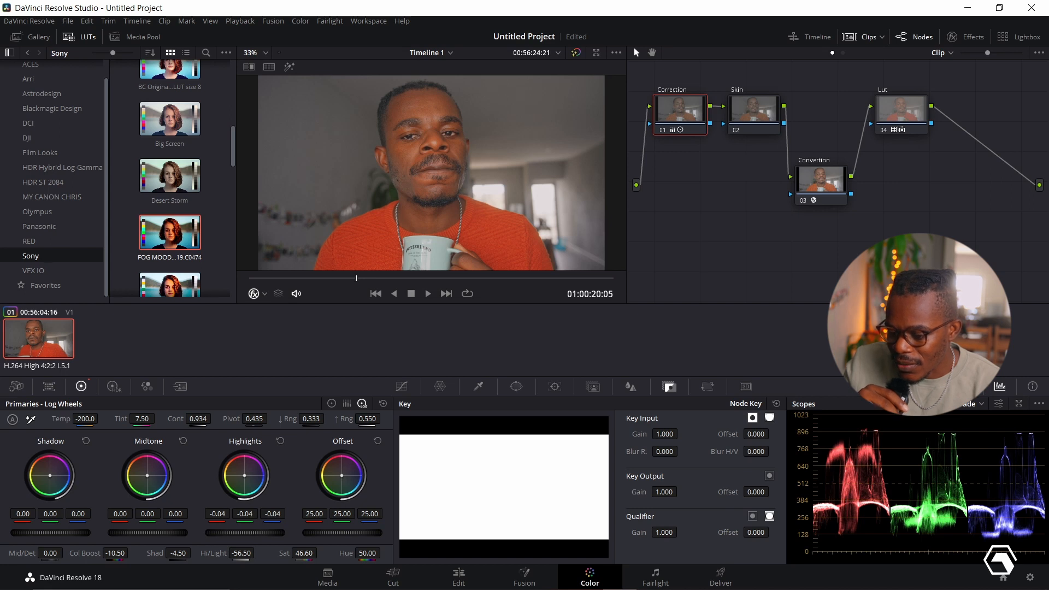
drag(138, 534, 145, 534)
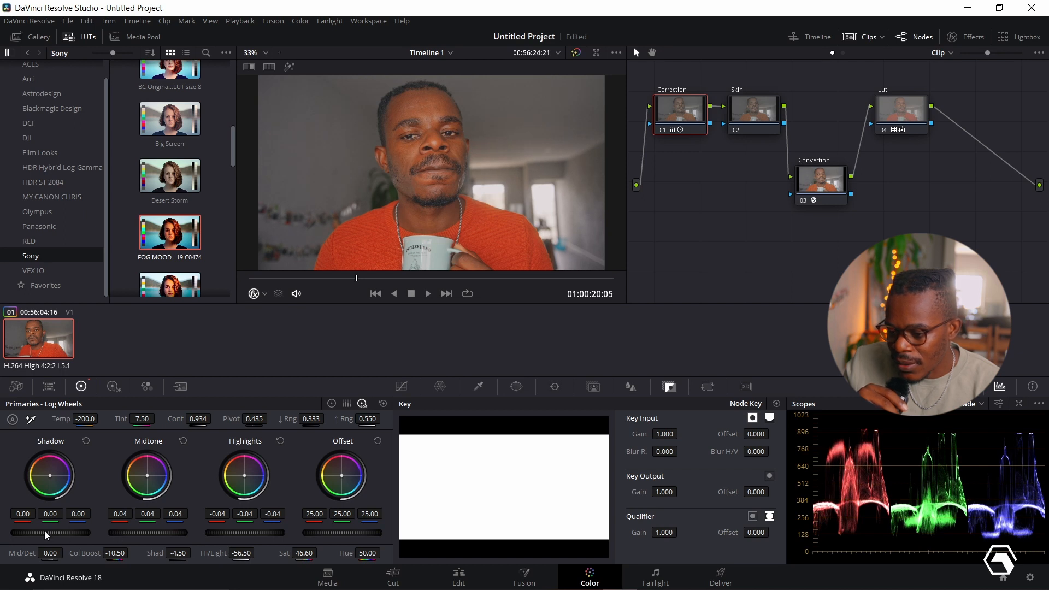
drag(44, 530, 28, 530)
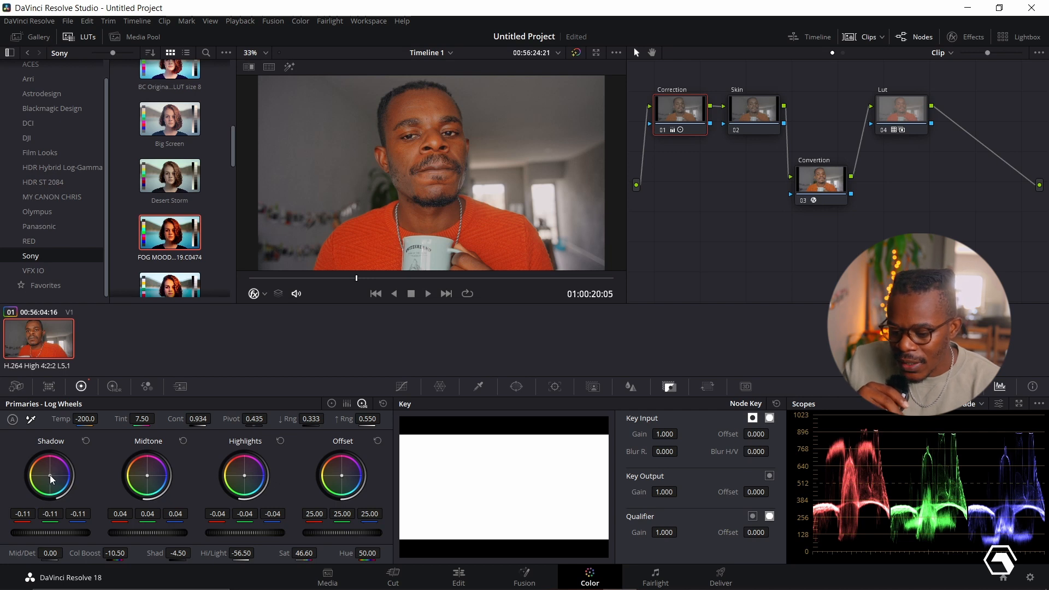
drag(50, 475, 48, 476)
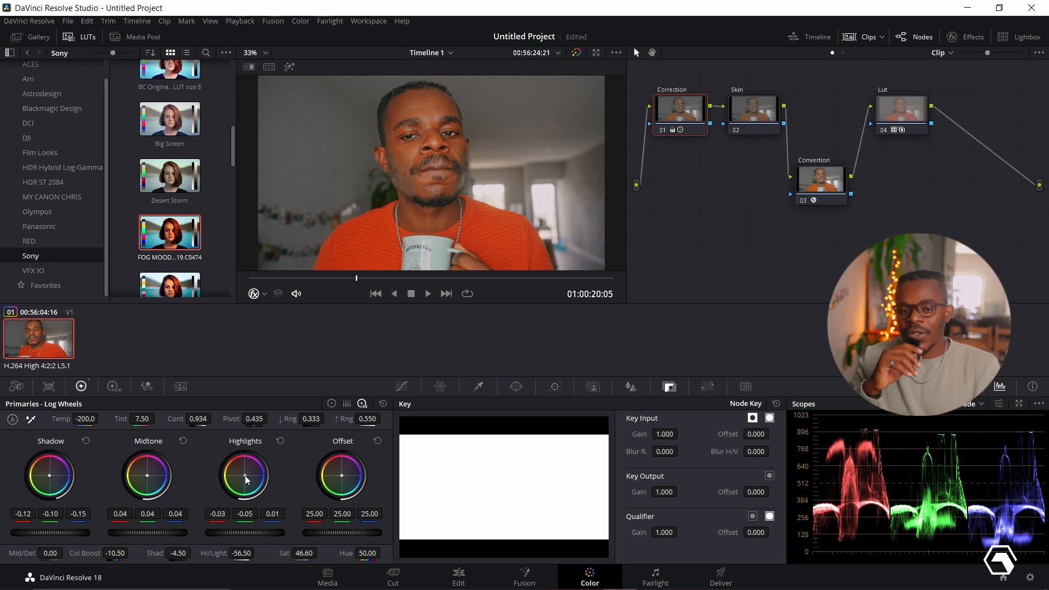
- Adjust the Correction node's HDR global wheel to temperature -97.93, tint -2.23, exposure -0.09 and saturation 0.99
click(115, 386)
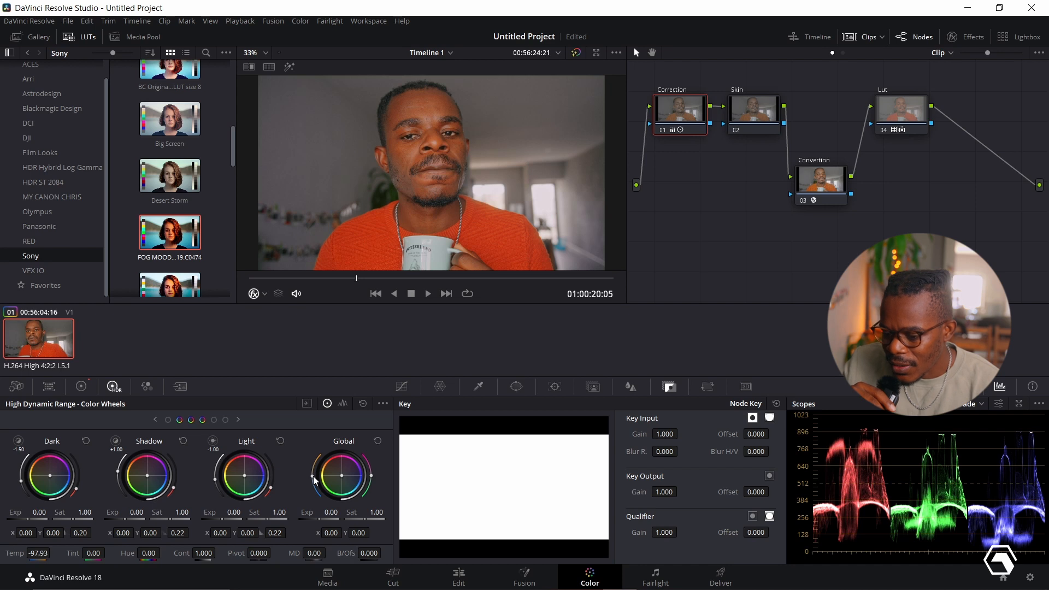
drag(313, 477, 313, 478)
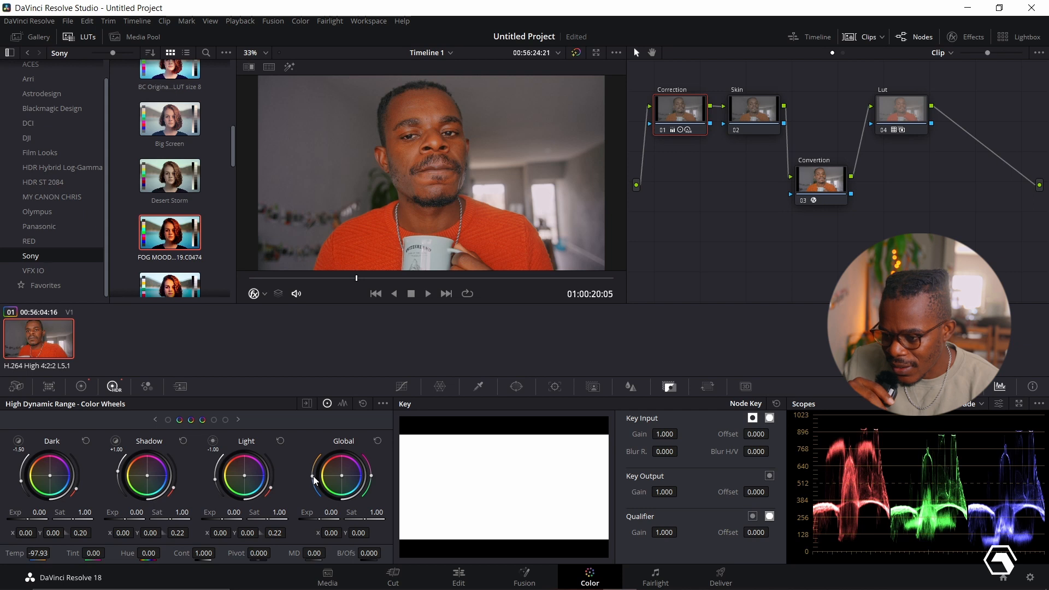
drag(372, 475, 372, 475)
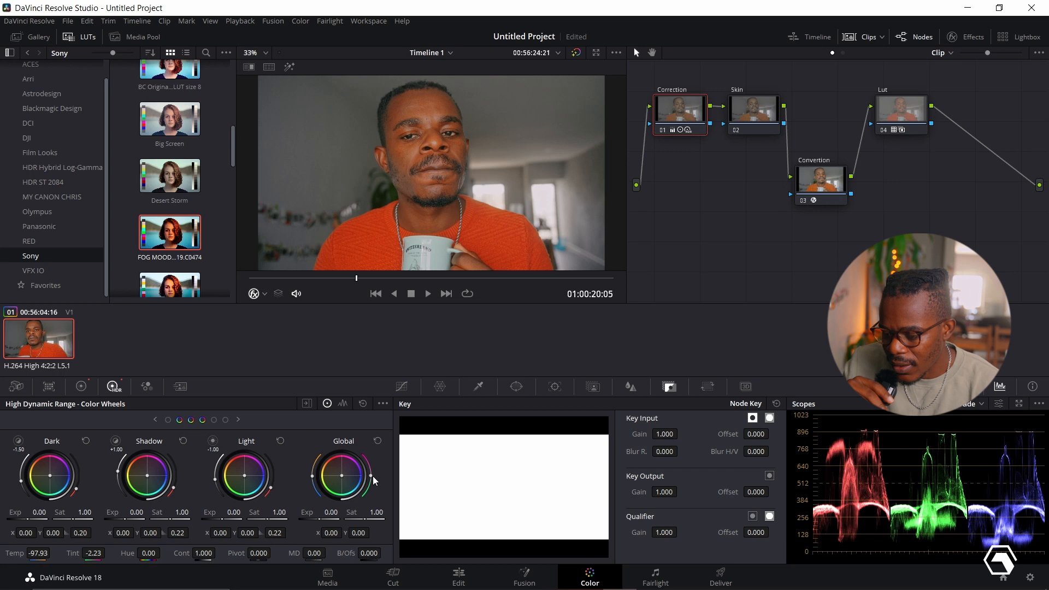
drag(330, 513, 329, 512)
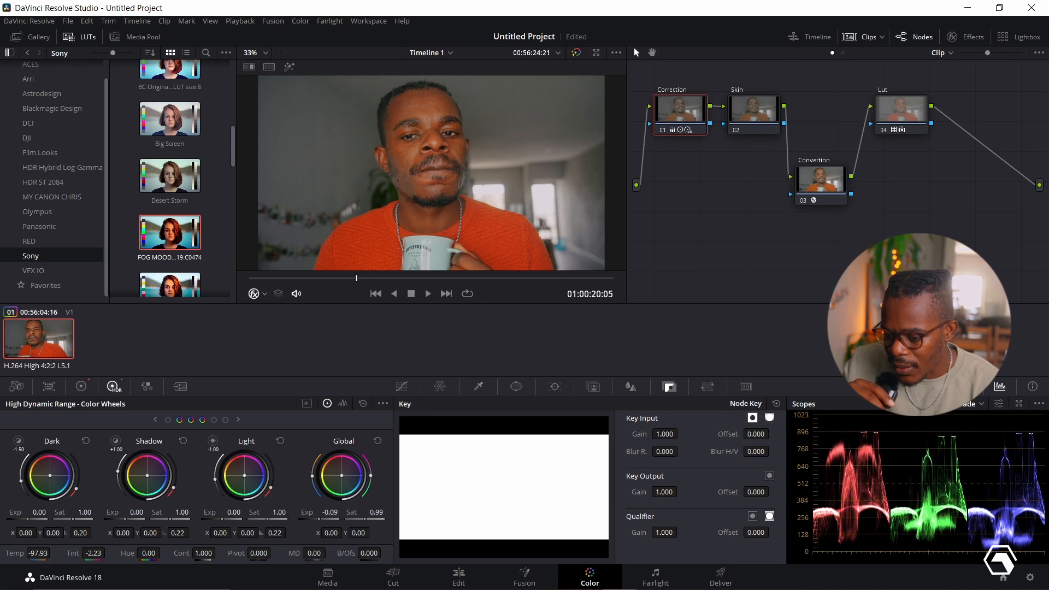
drag(373, 513, 372, 512)
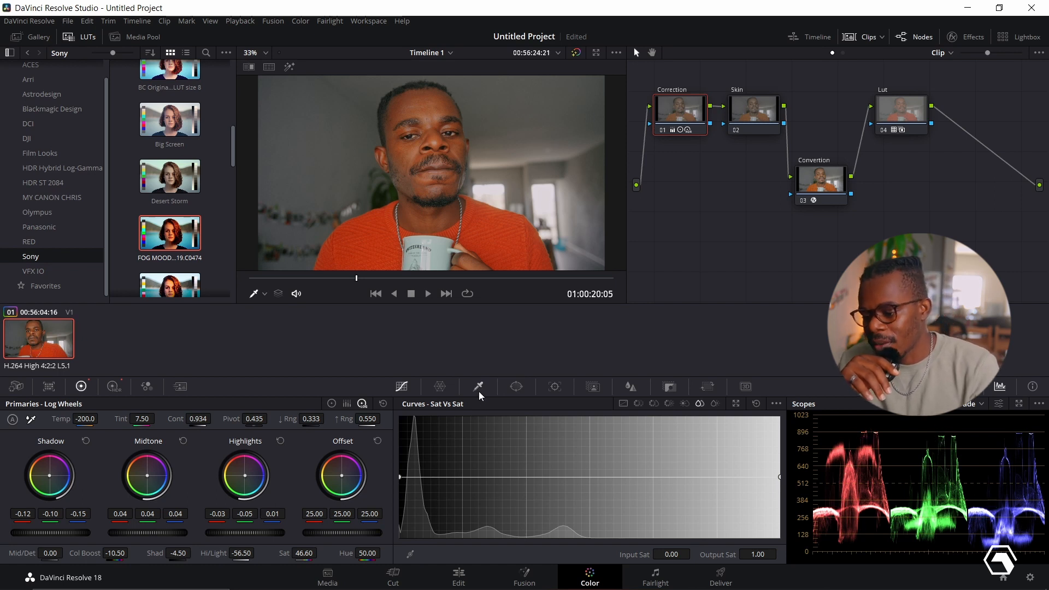
- Sample the forehead with the HSL qualifier on the Skin node and preview the selection in highlight mode
click(766, 116)
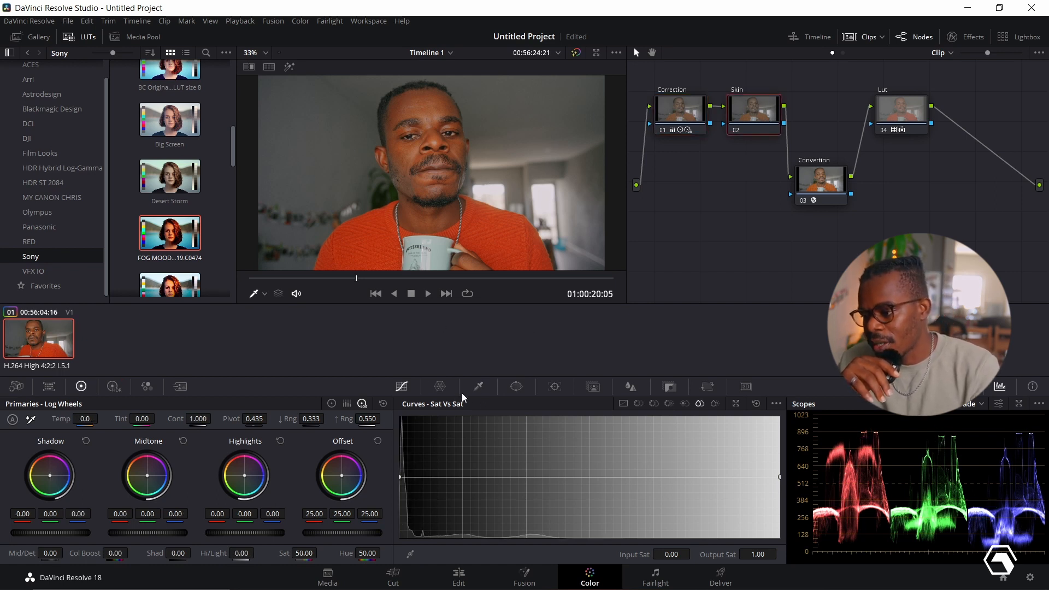
click(477, 389)
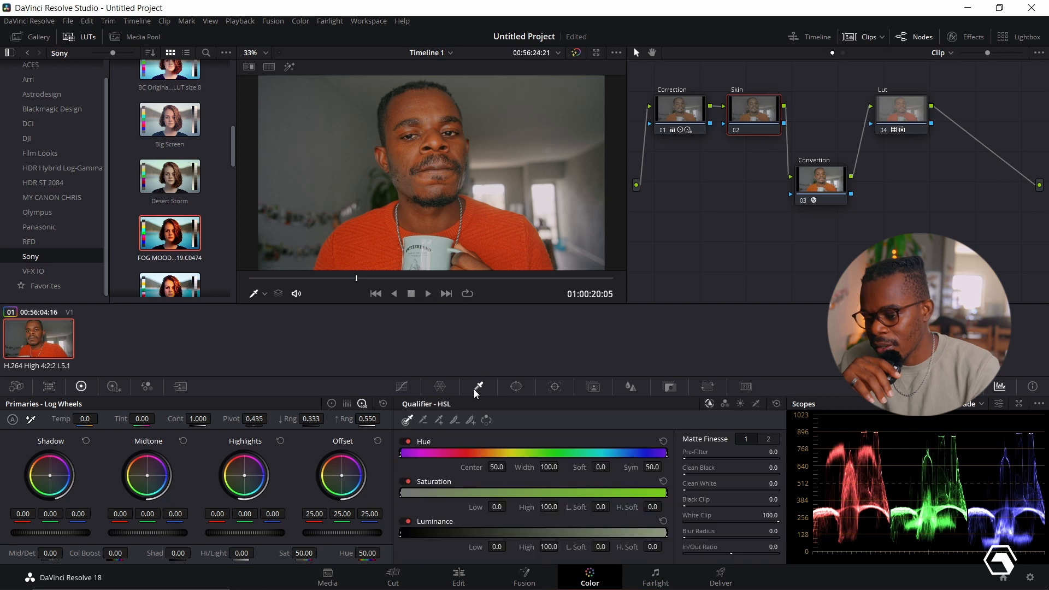
click(427, 98)
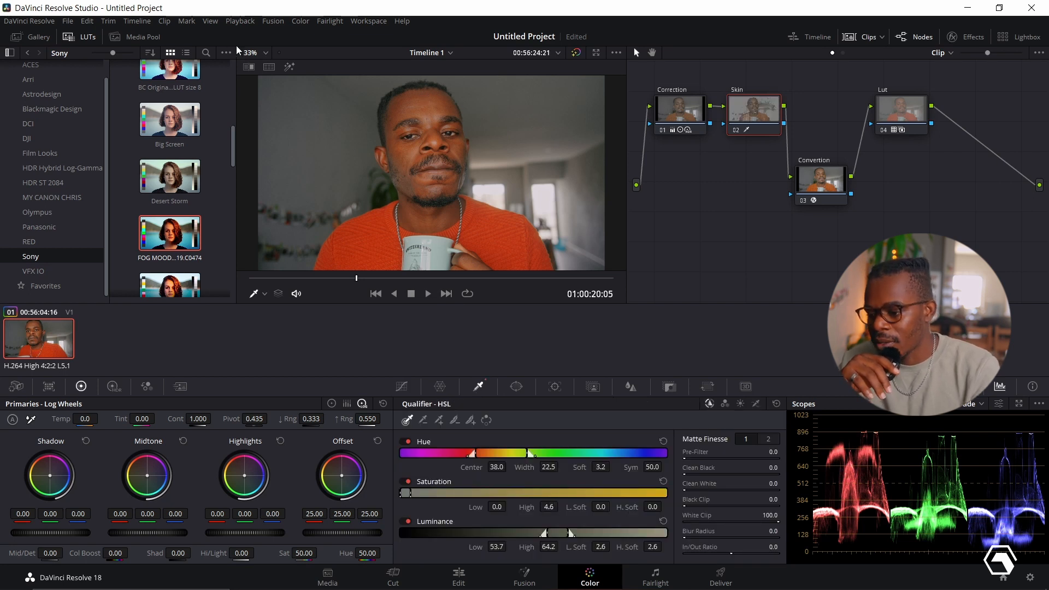
click(291, 65)
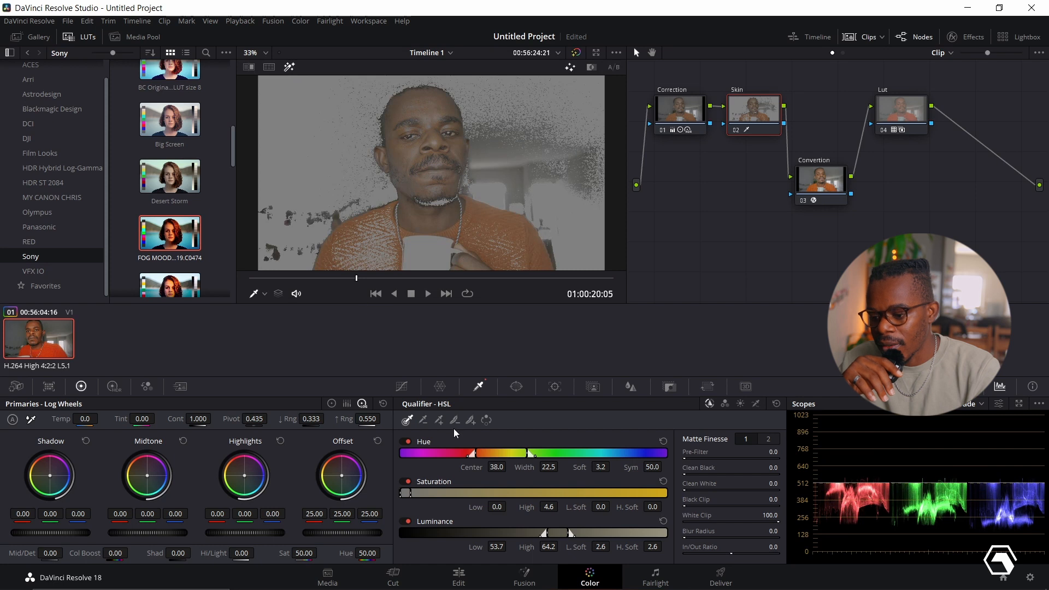
- Narrow the Skin qualifier's hue width to 5.8 and turn off the highlight preview
drag(527, 454, 508, 455)
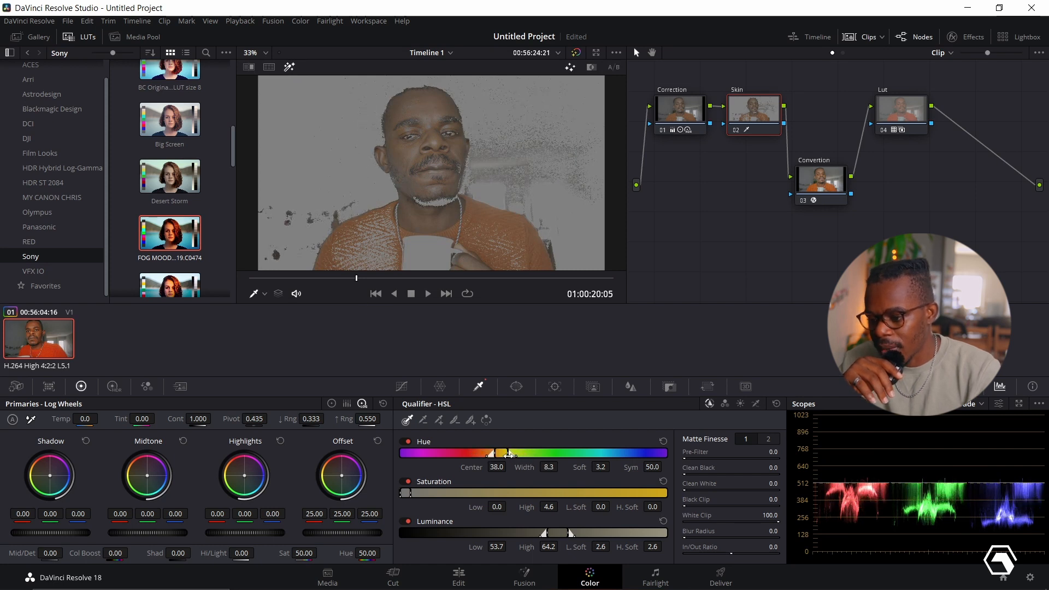
drag(508, 455, 508, 455)
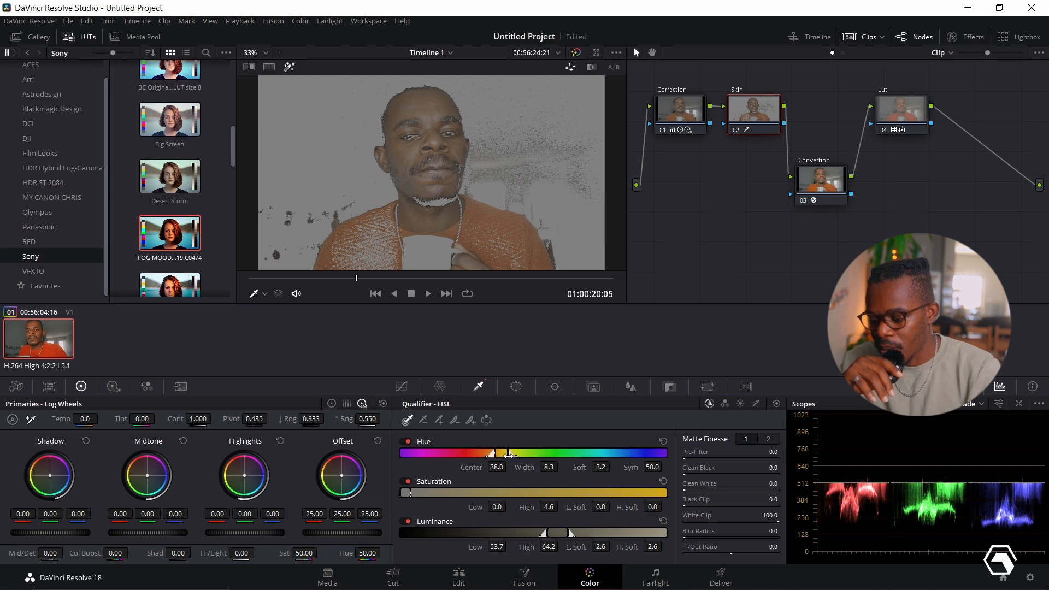
drag(508, 455, 505, 455)
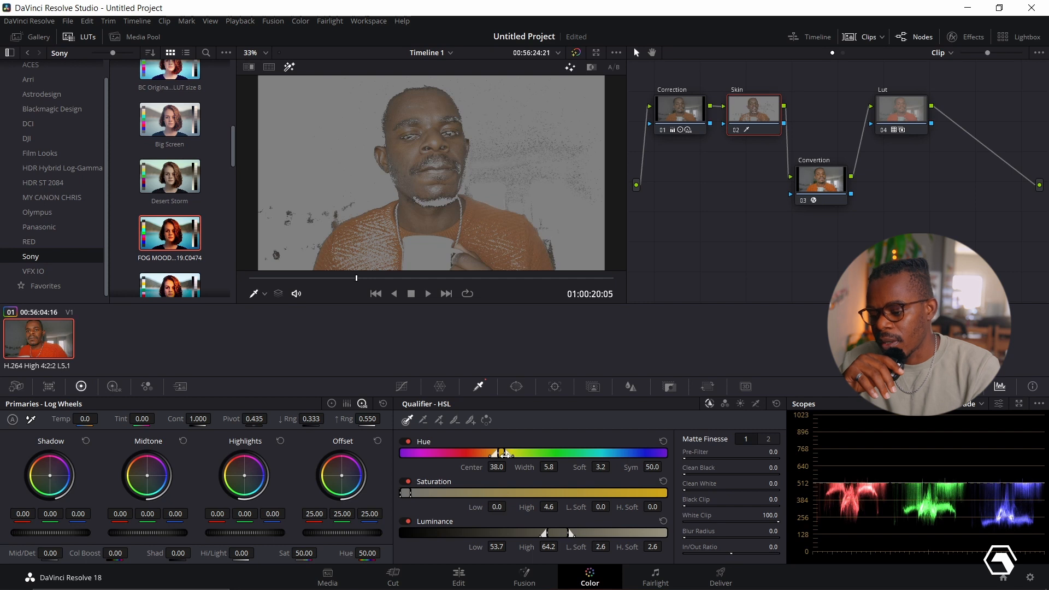
click(286, 69)
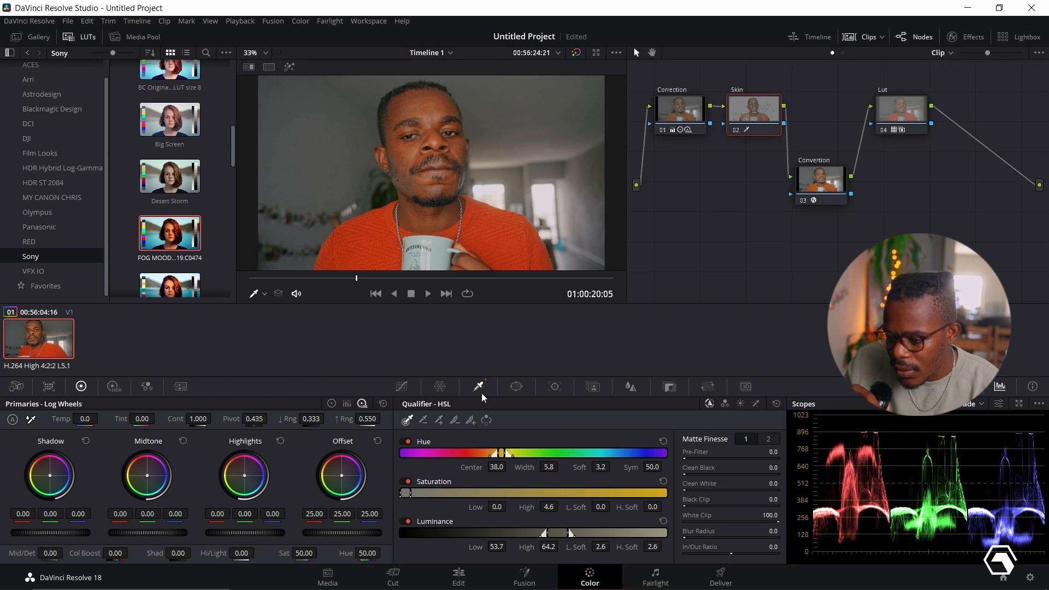
- Lower the Skin node's Sat Vs Sat curve to 0.87 output at 0.05 input and set its temperature to -20
click(402, 387)
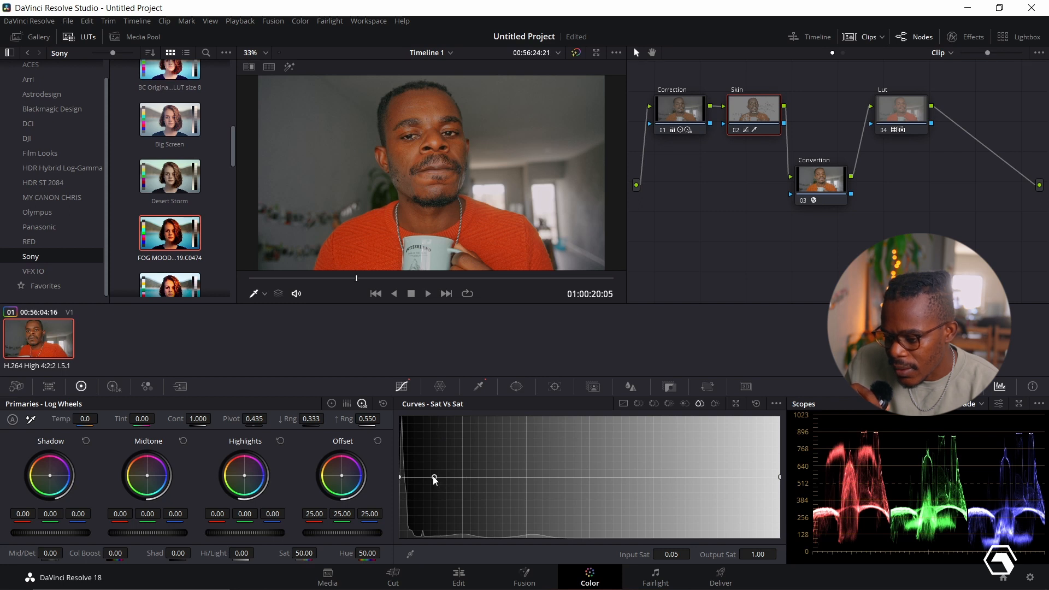
drag(435, 478, 437, 485)
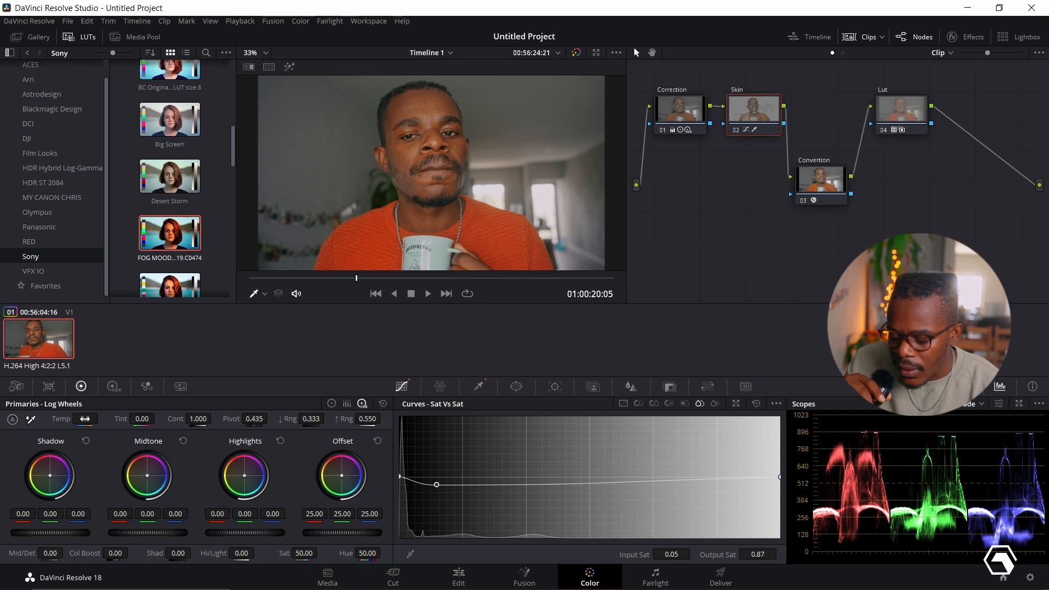
drag(84, 419, 101, 419)
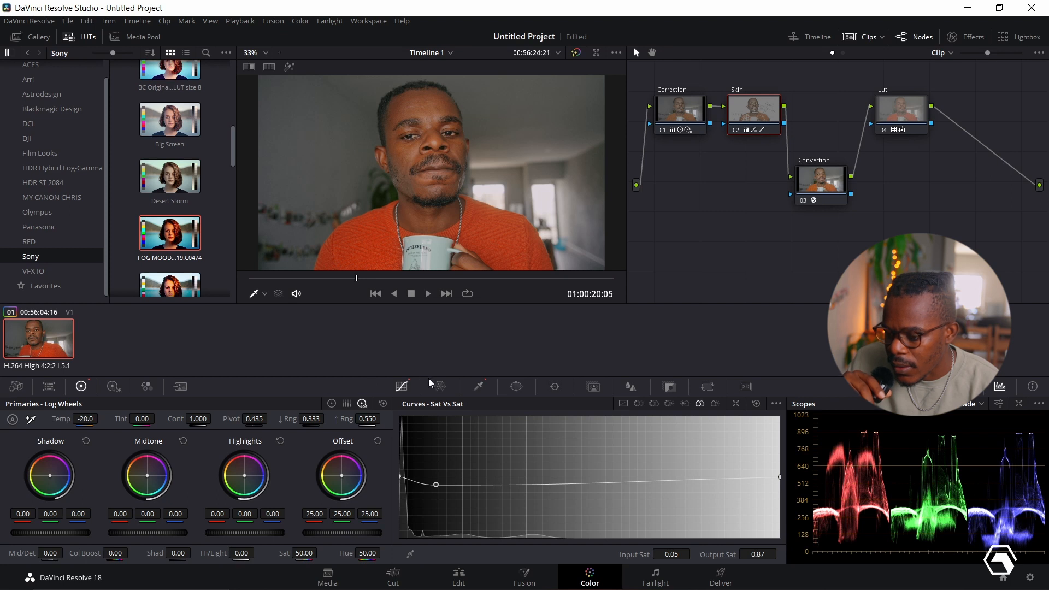
- Shift the skin-tone point in the Skin node's Color Warper to hue 0.02 and saturation 0.18
click(440, 386)
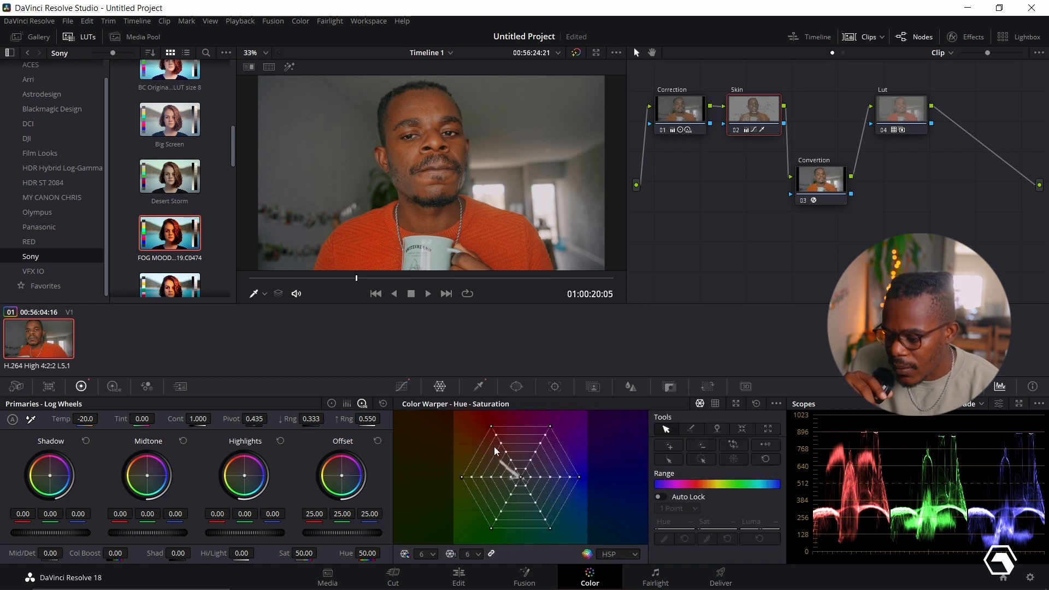
click(514, 469)
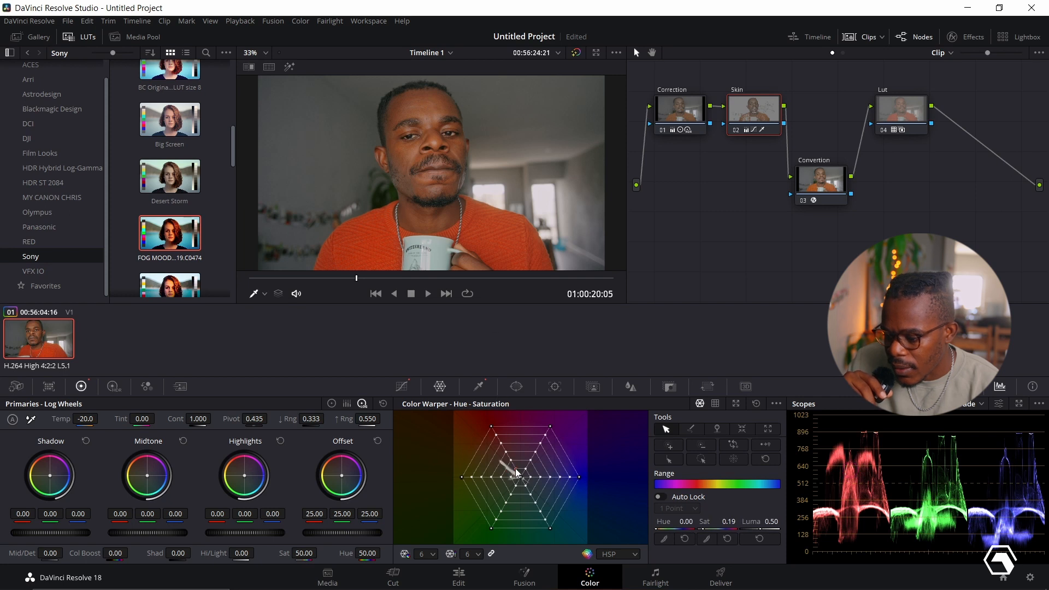
drag(516, 473, 518, 473)
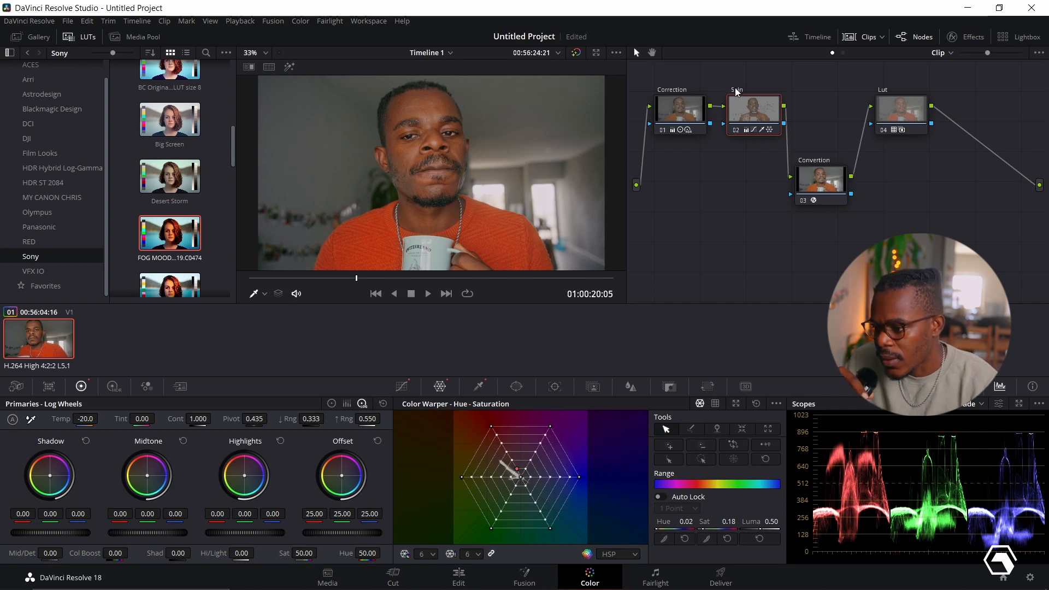
- Toggle the Skin node off and on repeatedly to compare its effect on the face
key(ctrl+d)
key(ctrl+d)
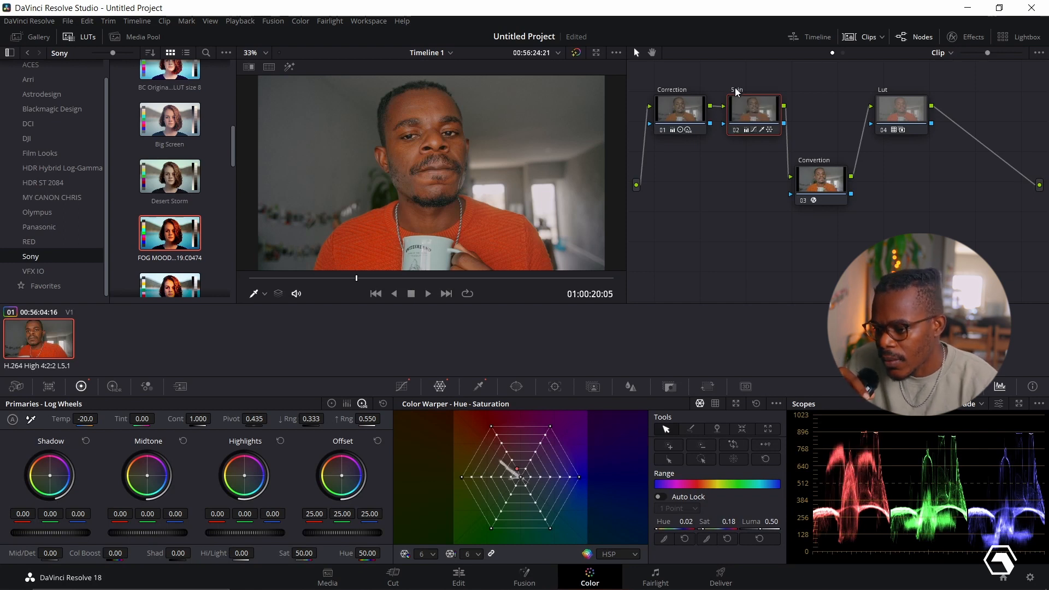
key(ctrl+d)
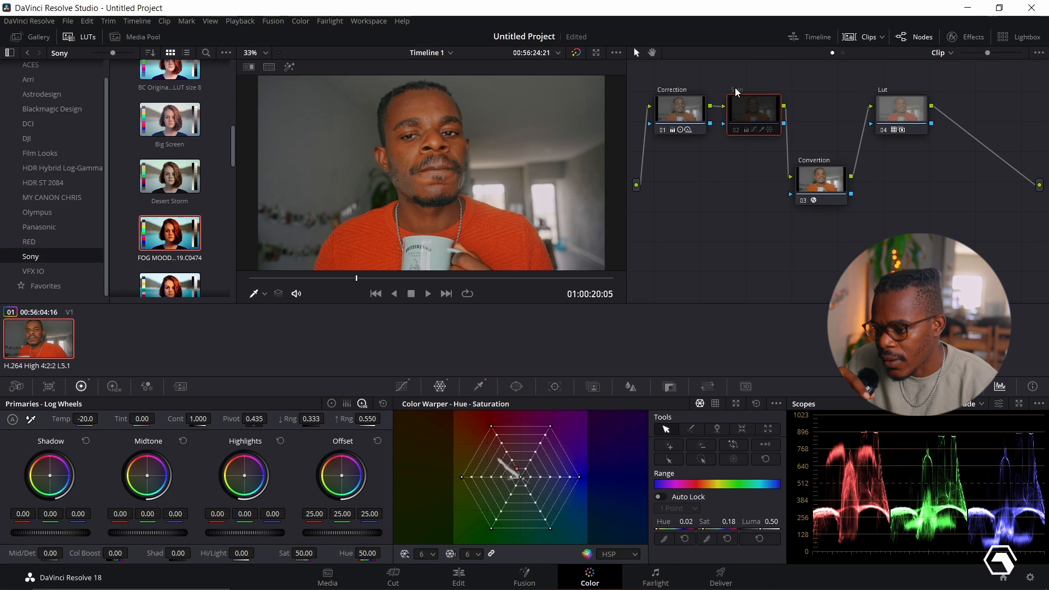
key(ctrl+d)
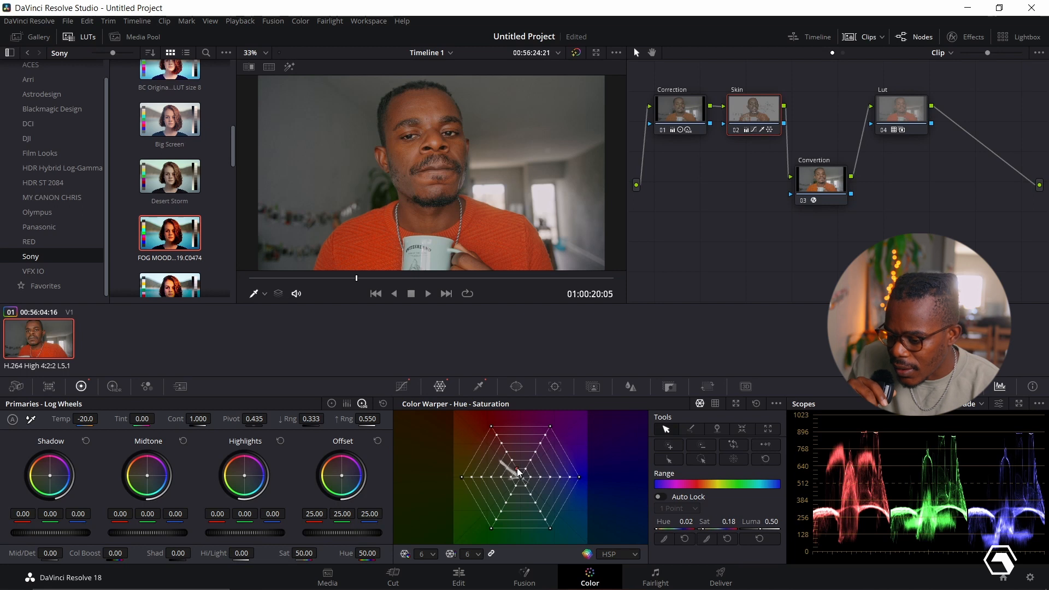
- Readjust the Color Warper's skin-tone point to hue 0.01 and saturation 0.22, undoing the extra shift made after it
drag(517, 468, 515, 466)
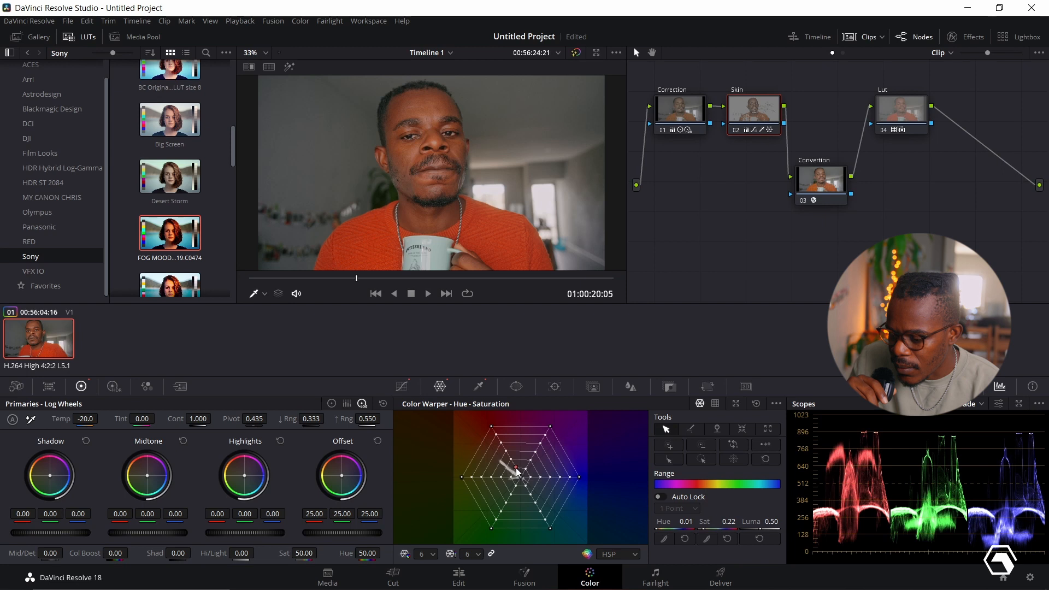
click(517, 472)
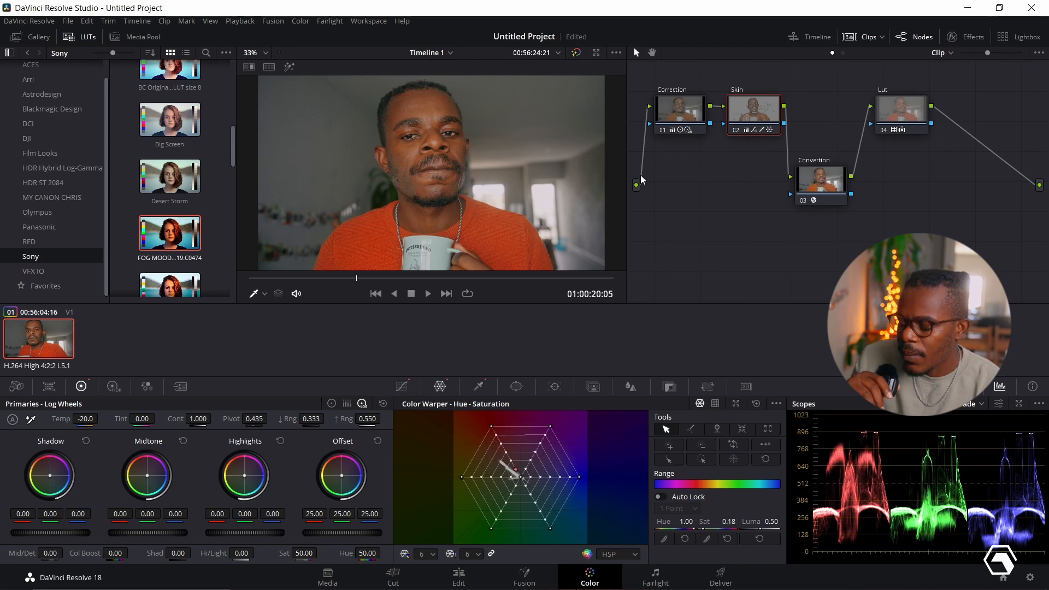
mouse_move(683, 102)
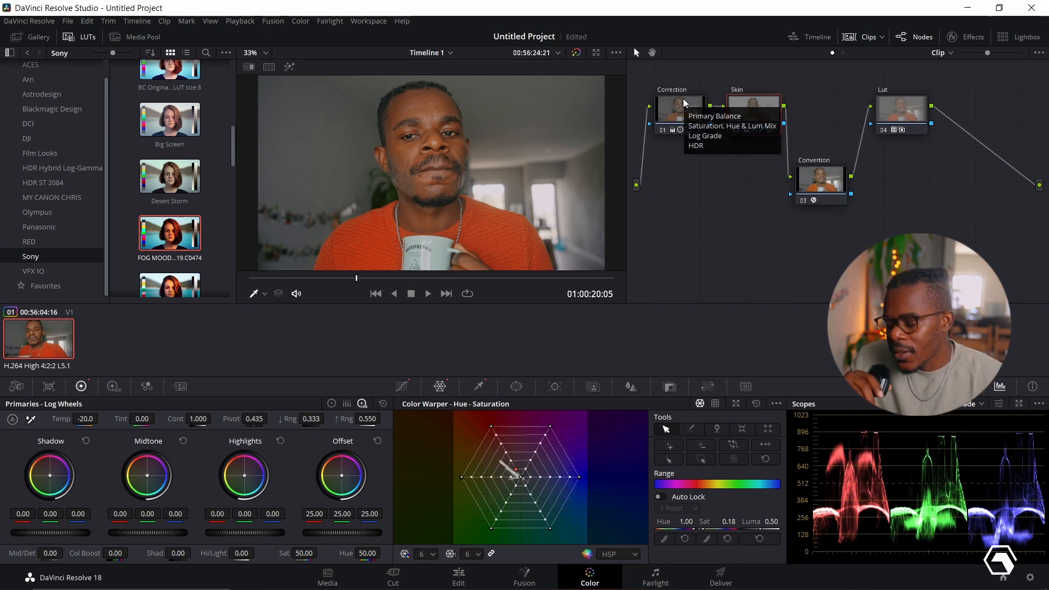
key(ctrl+z)
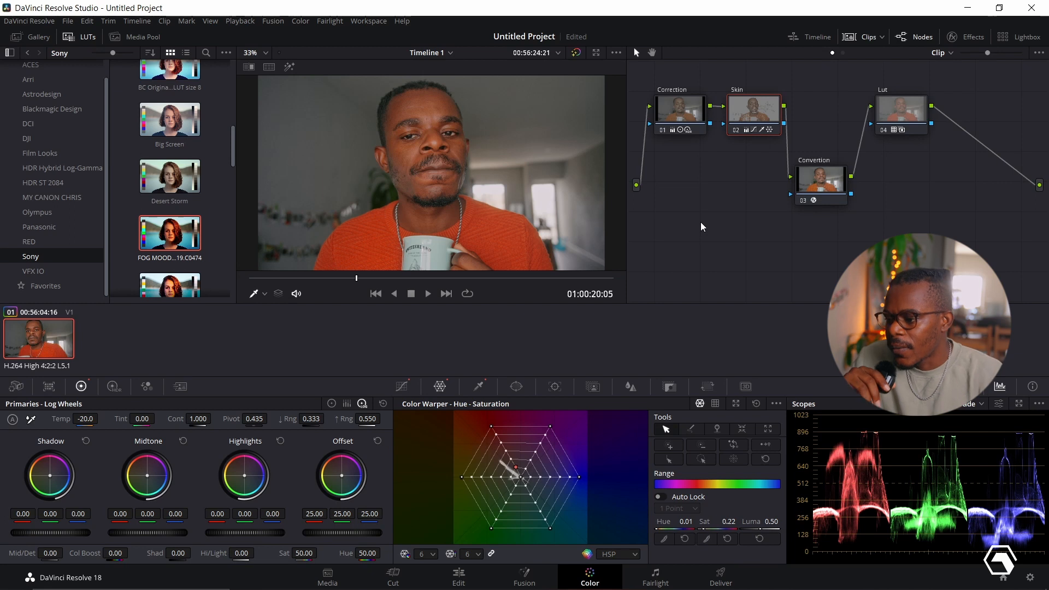
- Disable the Correction, Skin, Convertion and Lut nodes one by one to view the ungraded log image
click(660, 91)
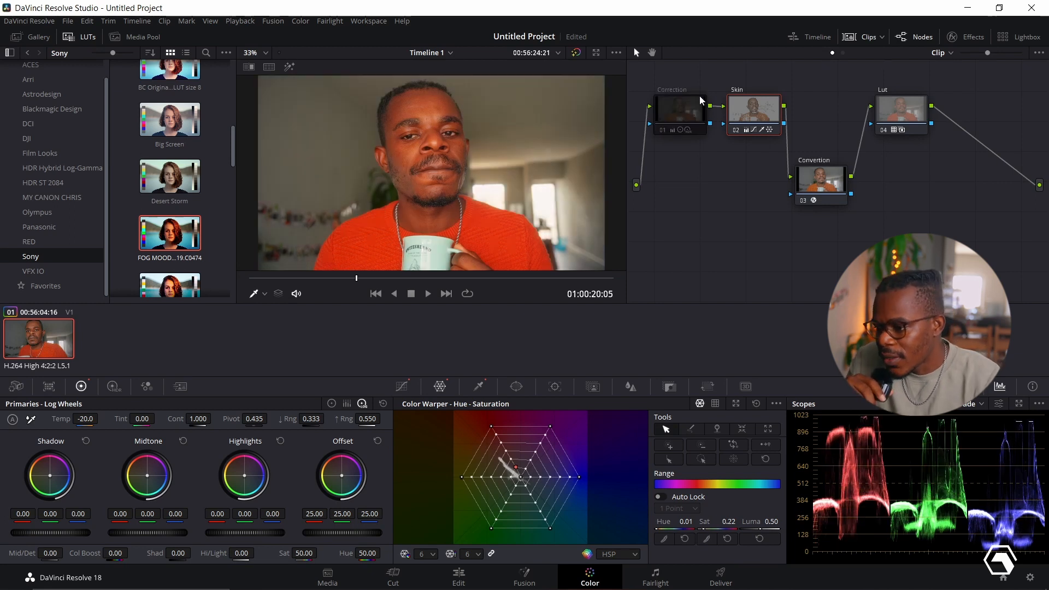
click(739, 90)
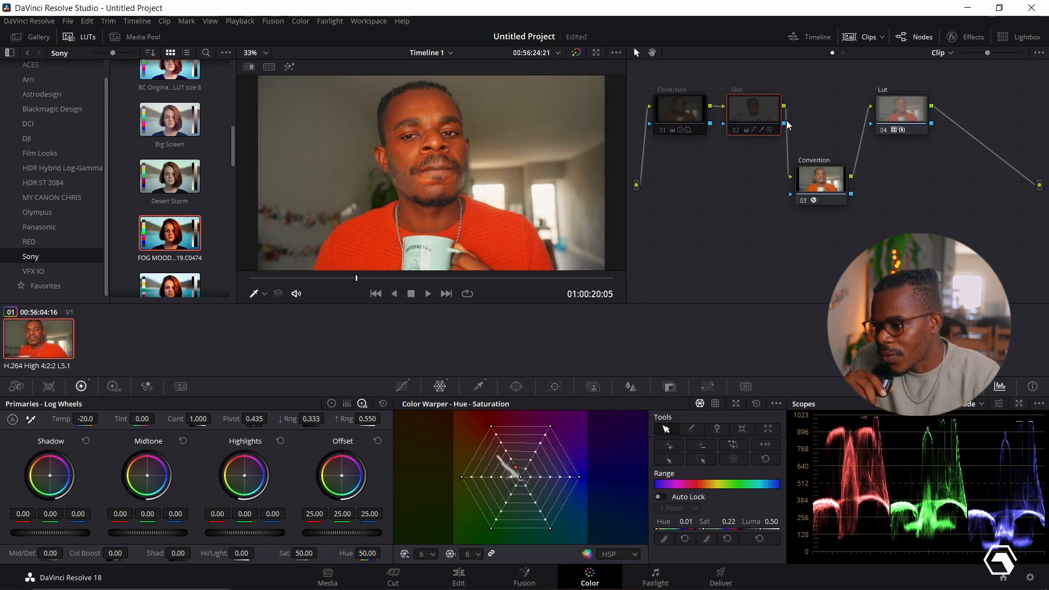
click(808, 159)
click(885, 92)
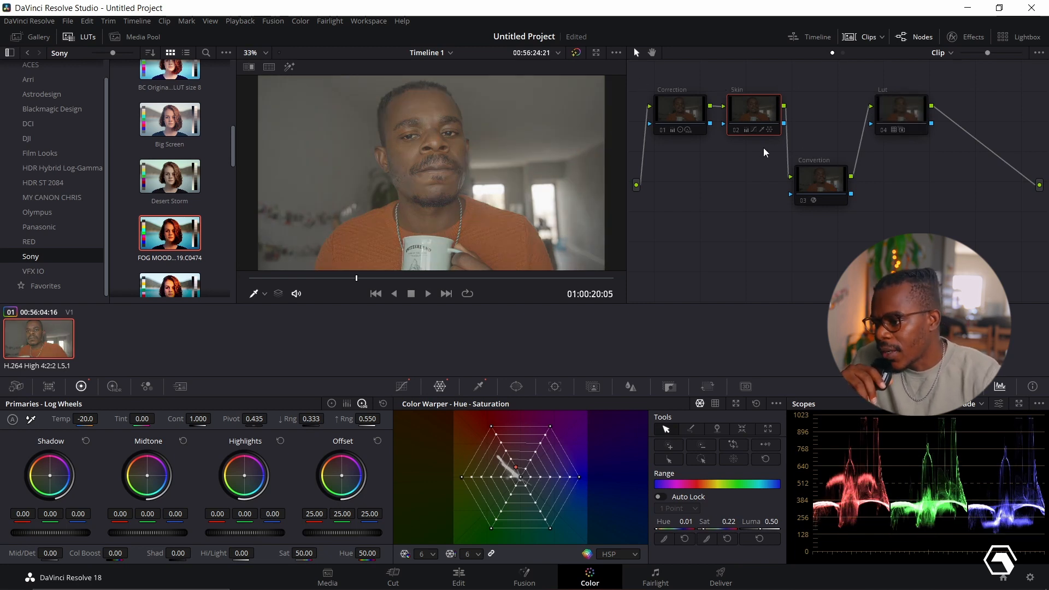
- Re-enable the Convertion, Lut, Correction and Skin nodes in that order to review what each adds to the grade
click(814, 158)
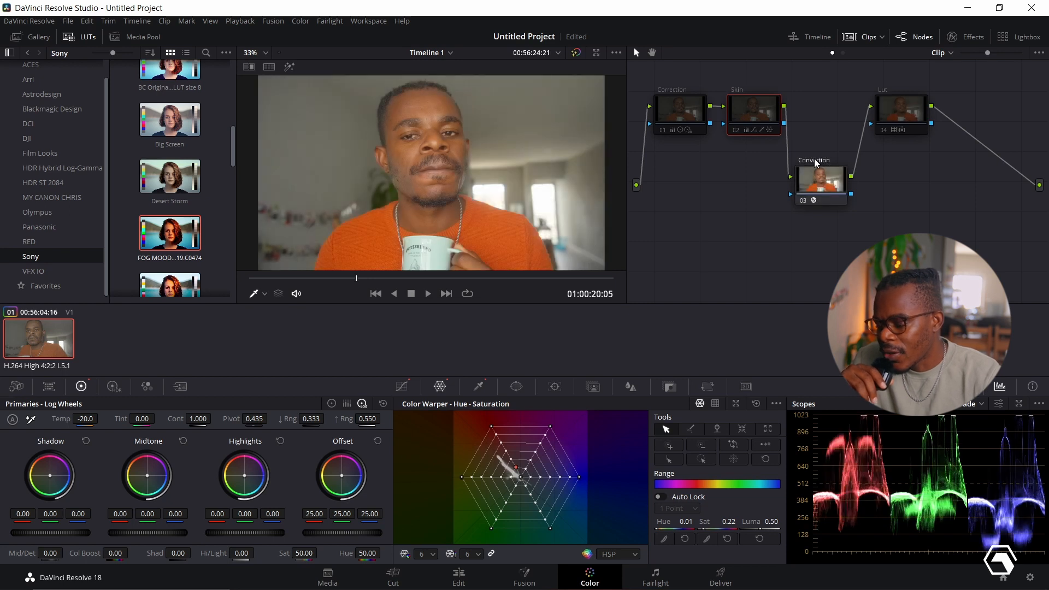
mouse_move(746, 96)
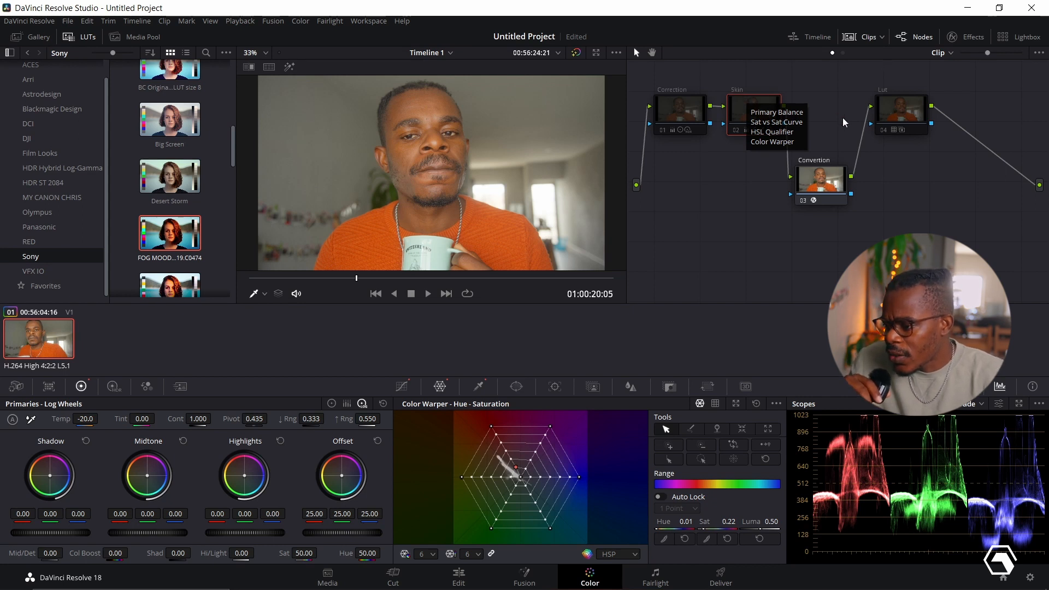
click(882, 91)
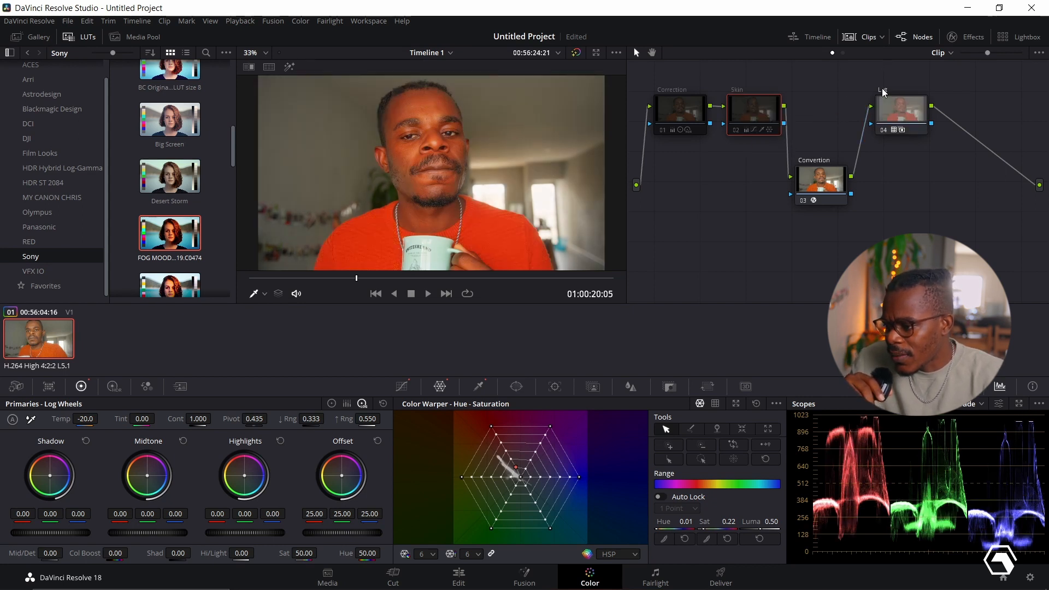
click(664, 90)
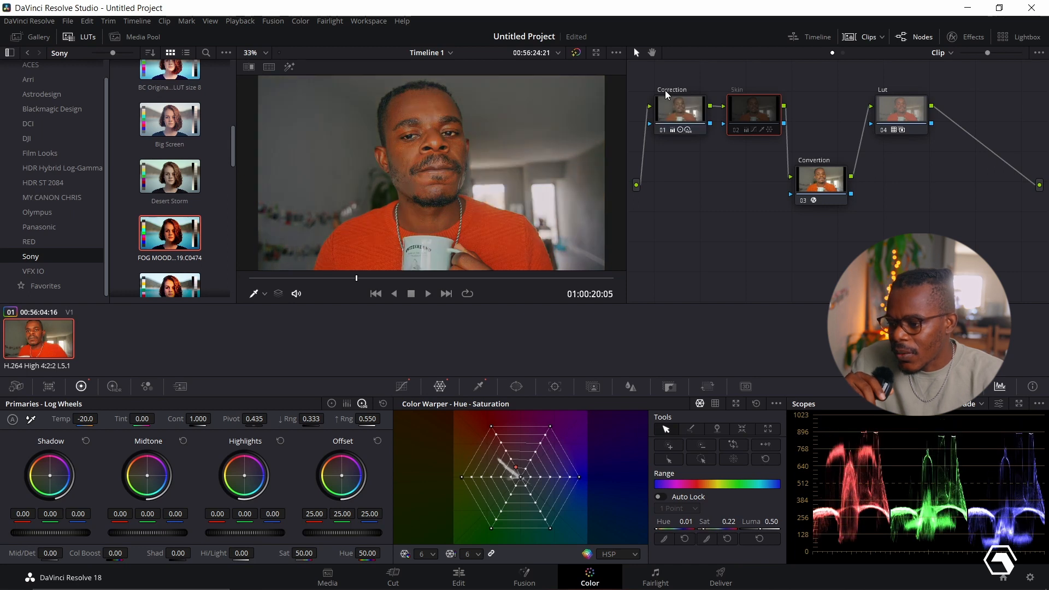
click(735, 90)
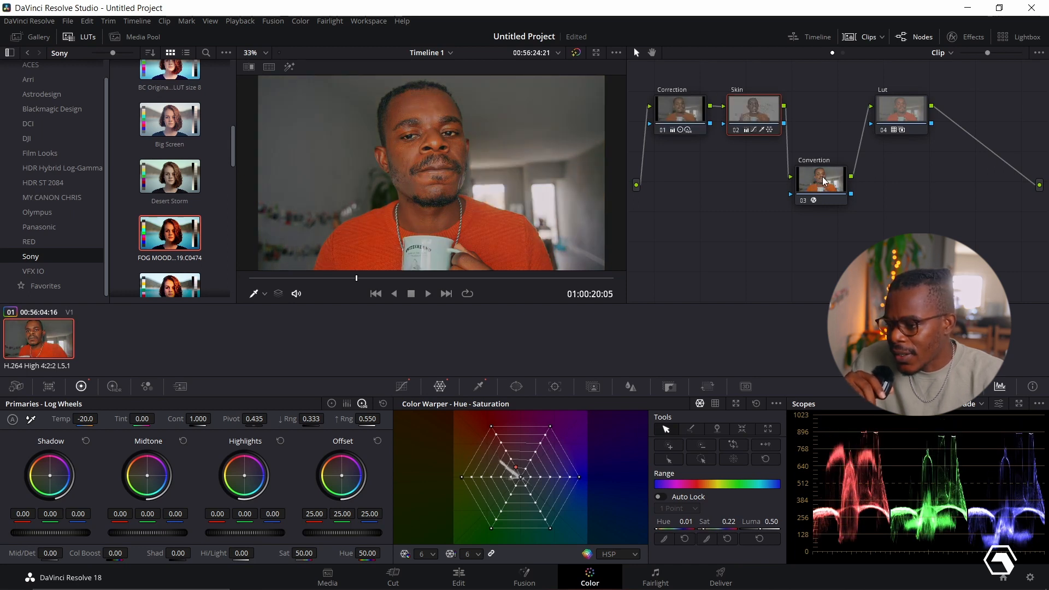
- Set the Lut node's key output gain to 0.408
click(873, 116)
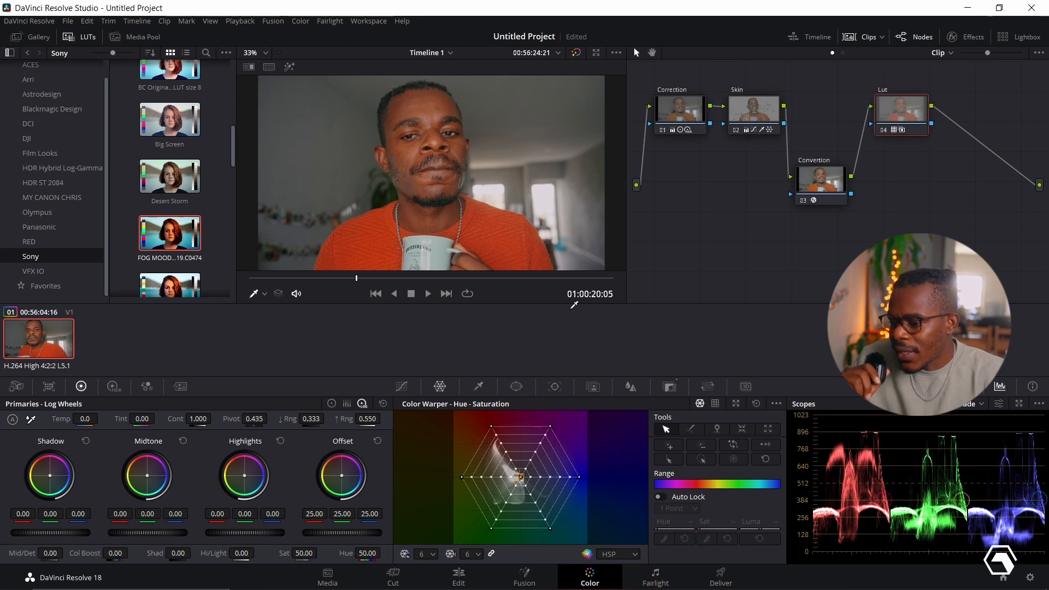
click(670, 387)
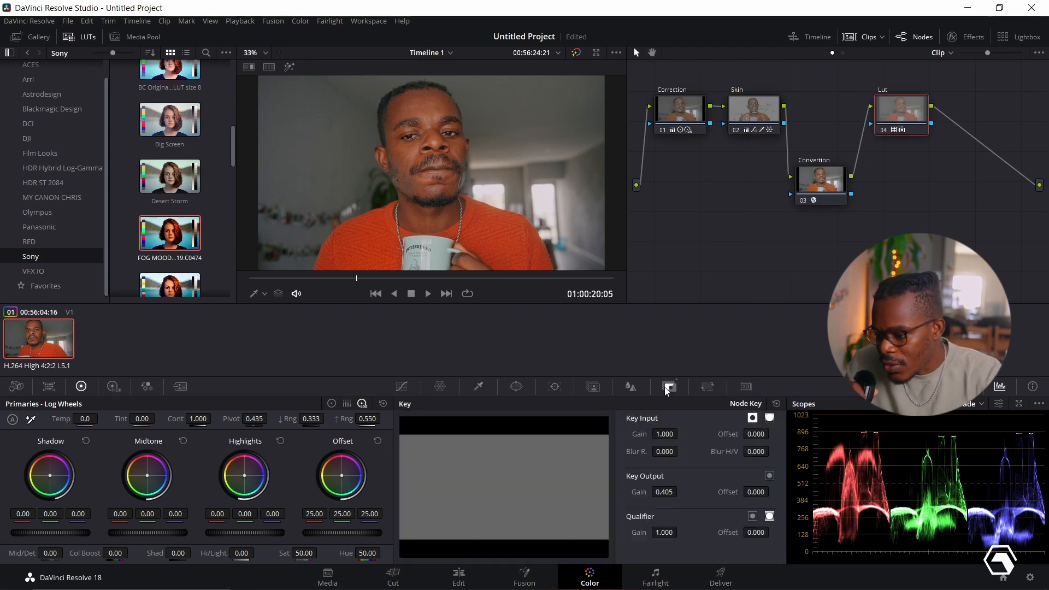
mouse_move(662, 493)
mouse_down()
mouse_move(682, 491)
mouse_move(661, 493)
mouse_up()
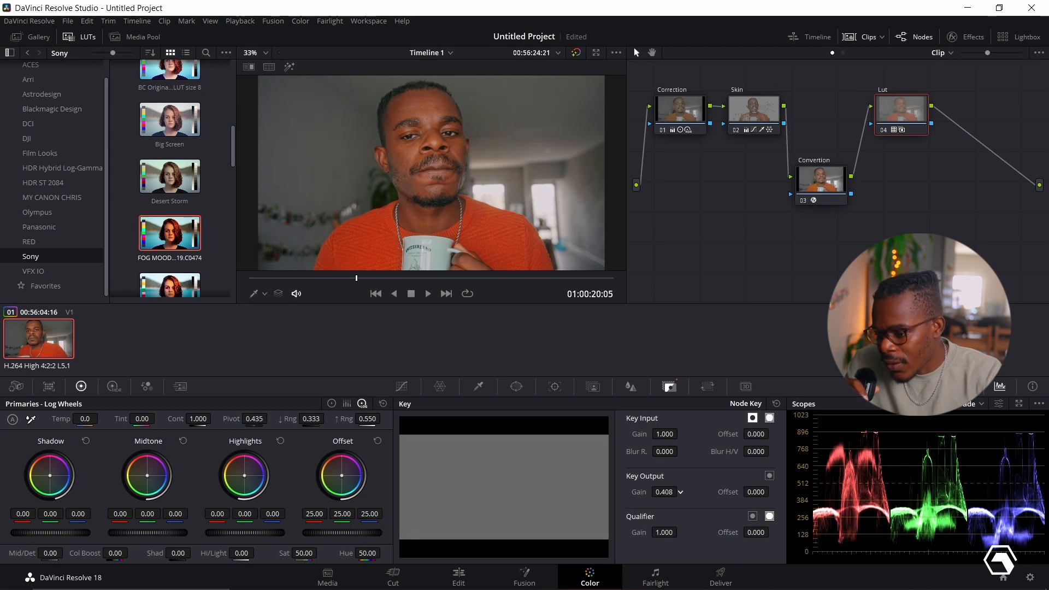
- In the Correction node's log wheels, raise the midtones to 0.06 and set the shadows to -0.12, -0.10, -0.14
click(672, 119)
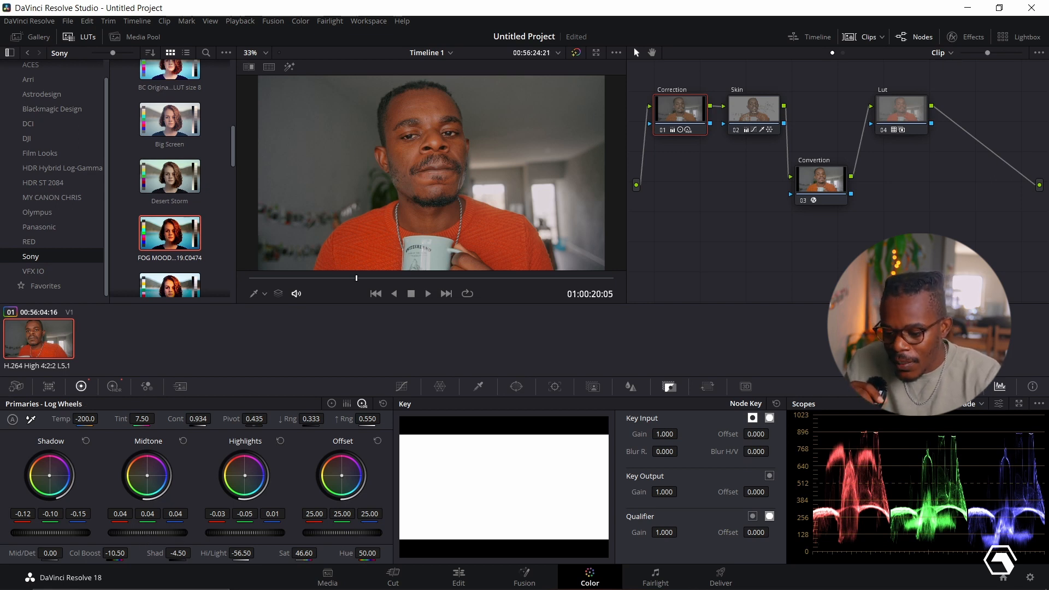
drag(148, 533, 150, 532)
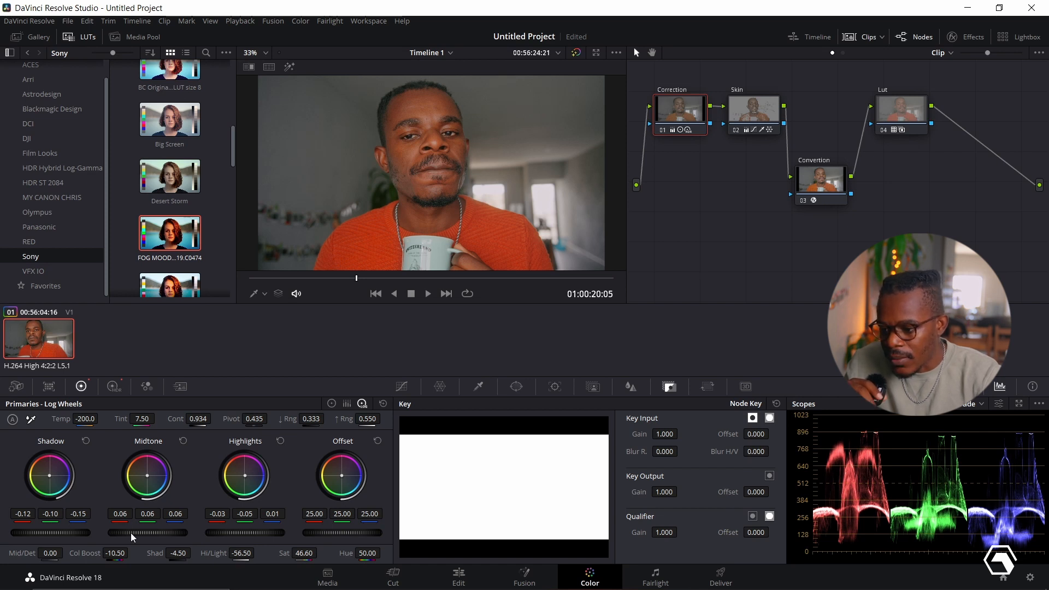
drag(50, 533, 52, 532)
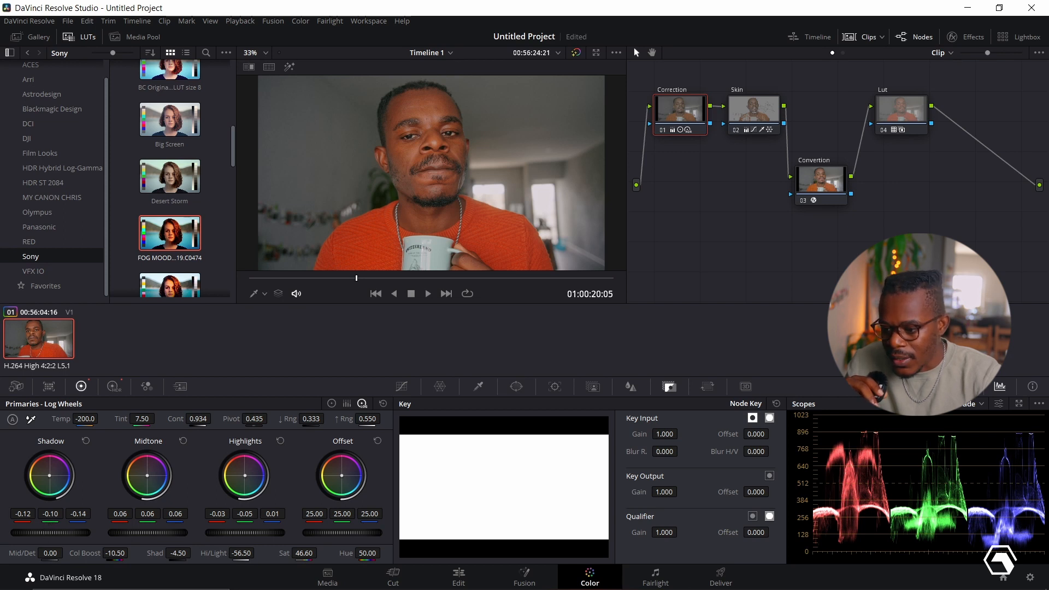